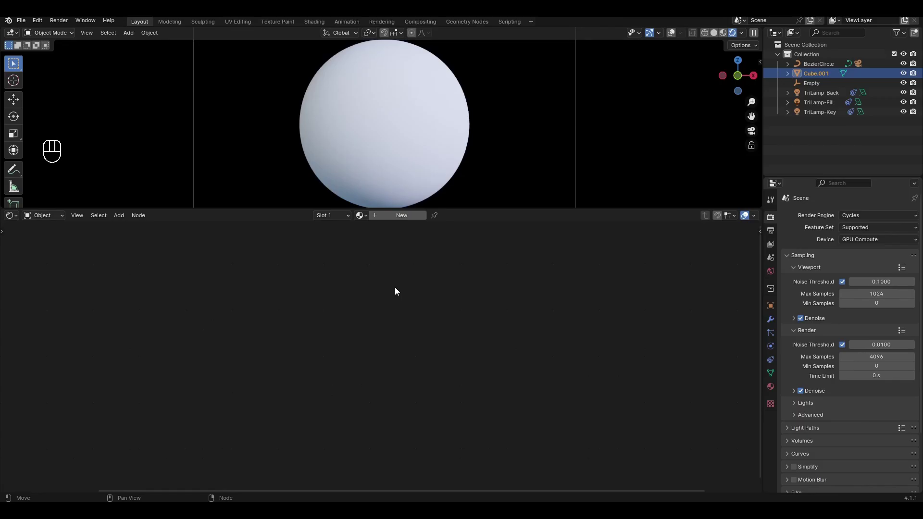
# Step: Create a new material for the sphere and name it 'stone'
pyautogui.doubleClick(397, 216)
pyautogui.write('stone')
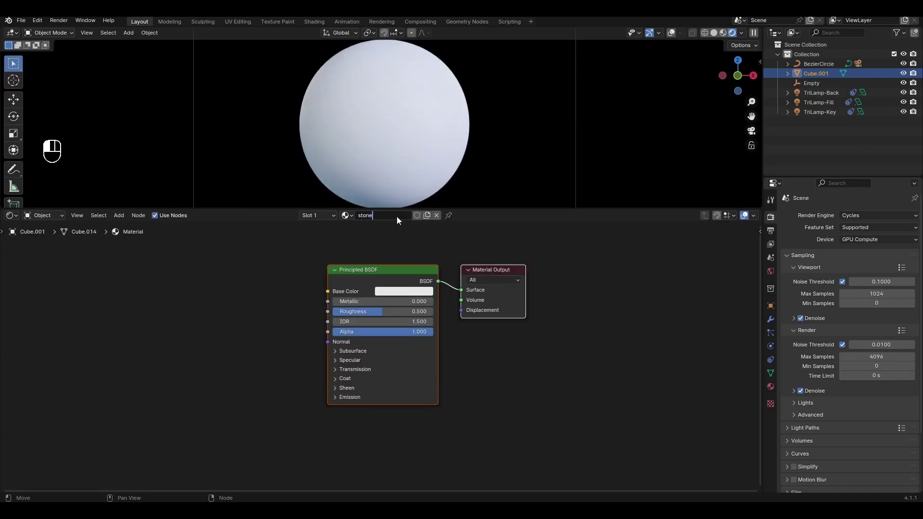
pyautogui.press('Return')
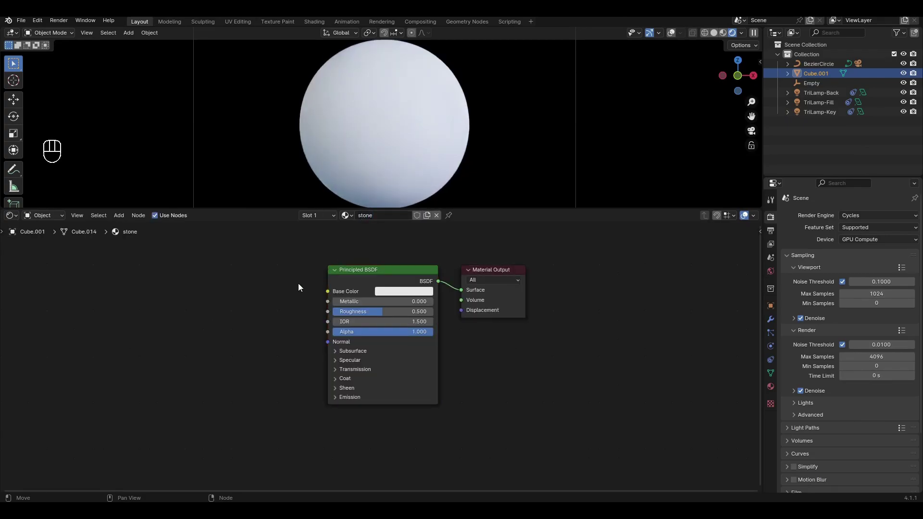
# Step: Add a Mix node feeding Principled BSDF's Base Color
pyautogui.moveTo(288, 304); pyautogui.dragTo(399, 312, button='middle')
pyautogui.hotkey('shift', 'a')
pyautogui.write('mi')
pyautogui.press('Return')
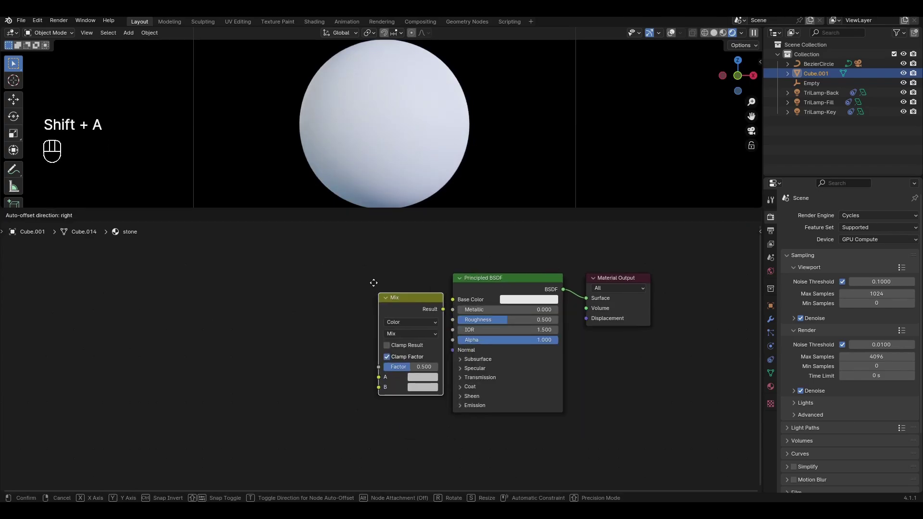
pyautogui.click(390, 283)
pyautogui.moveTo(438, 288); pyautogui.dragTo(452, 300)
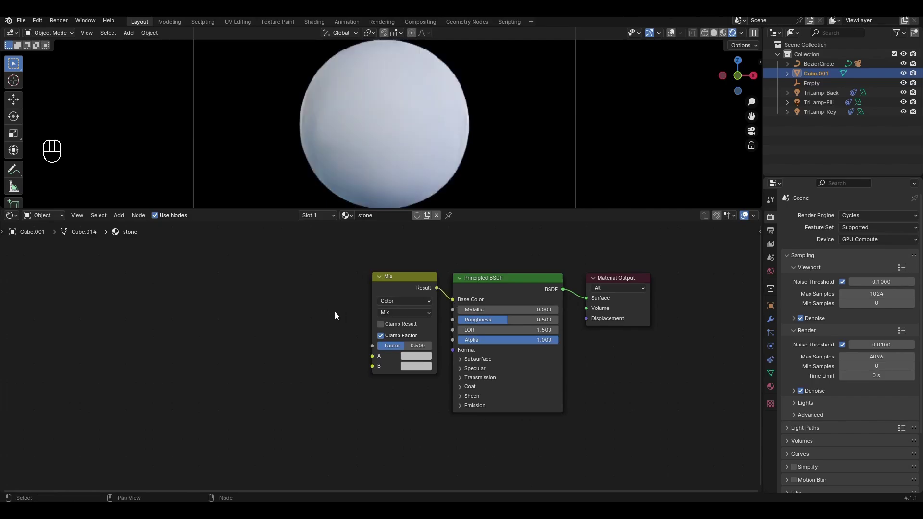
# Step: Add a Color Ramp whose Color feeds the Mix Factor
pyautogui.moveTo(336, 314); pyautogui.dragTo(432, 325, button='middle')
pyautogui.hotkey('shift', 'a')
pyautogui.write('color ramp')
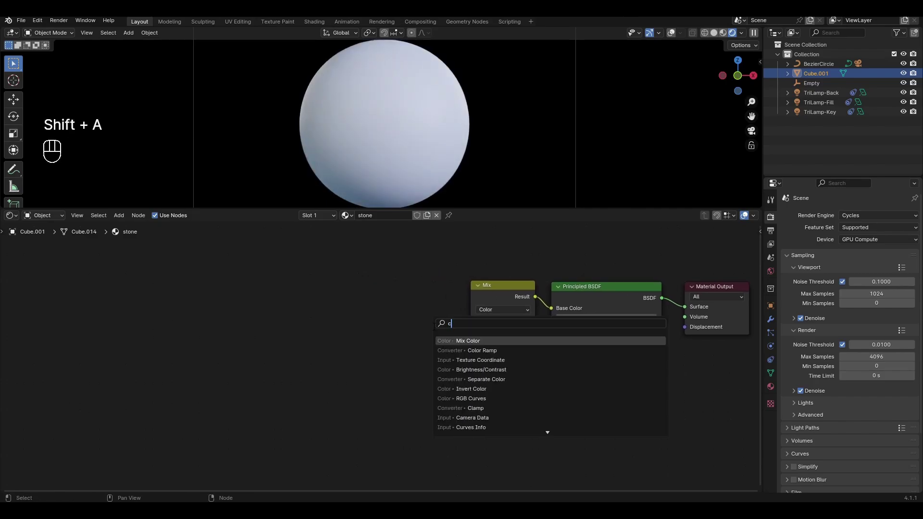
pyautogui.press('Return')
pyautogui.click(335, 278)
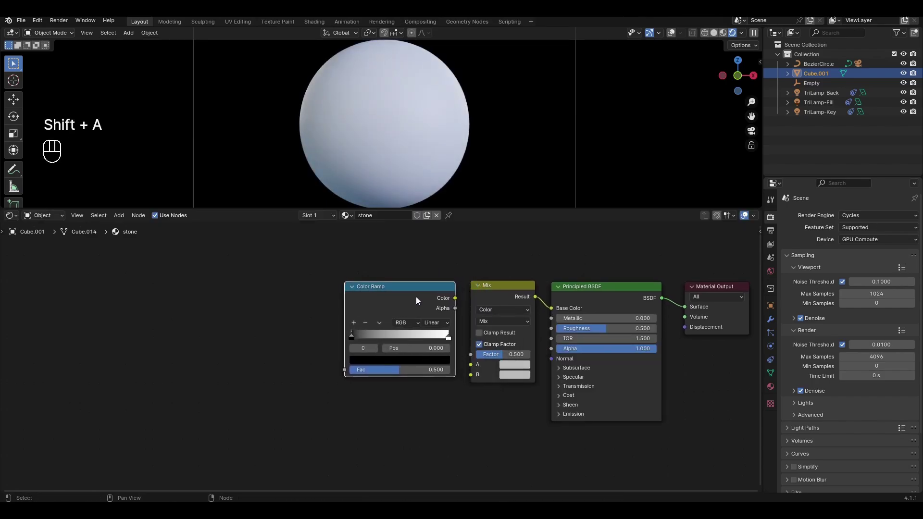
pyautogui.moveTo(453, 299); pyautogui.dragTo(470, 354)
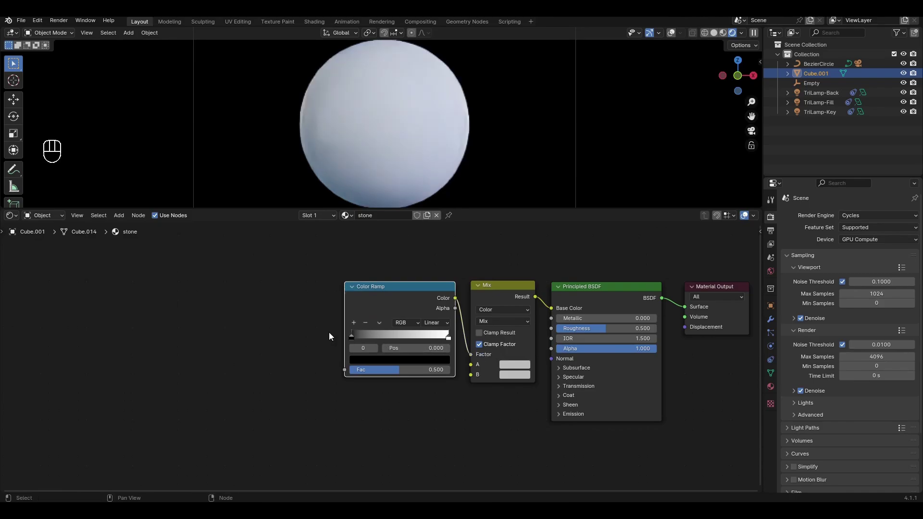
# Step: Add a Noise Texture whose Fac drives the Color Ramp
pyautogui.moveTo(329, 332); pyautogui.dragTo(443, 336, button='middle')
pyautogui.hotkey('shift', 'a')
pyautogui.write('n')
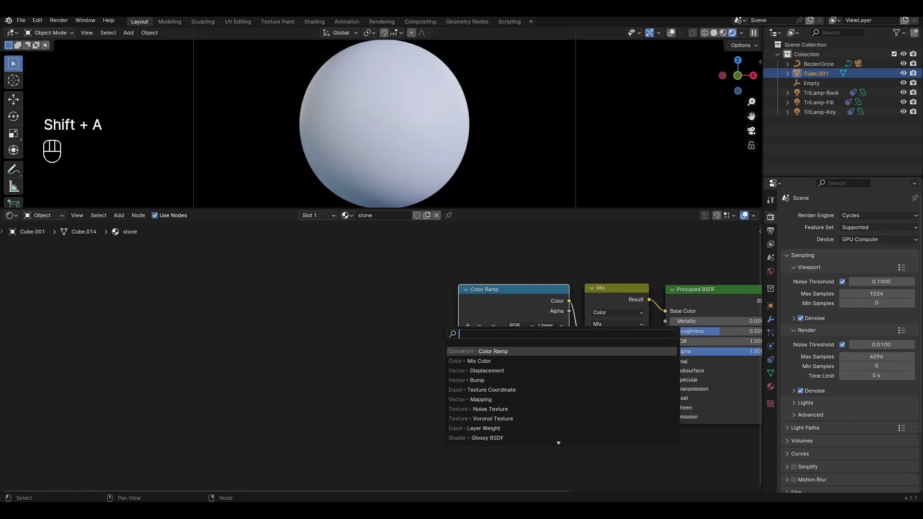
pyautogui.write('oise')
pyautogui.press('Return')
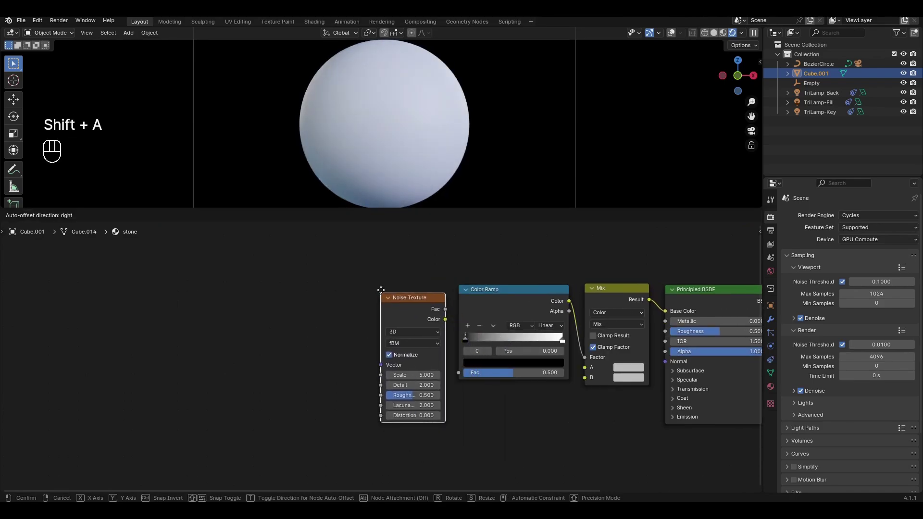
pyautogui.click(390, 285)
pyautogui.moveTo(459, 360); pyautogui.dragTo(457, 371)
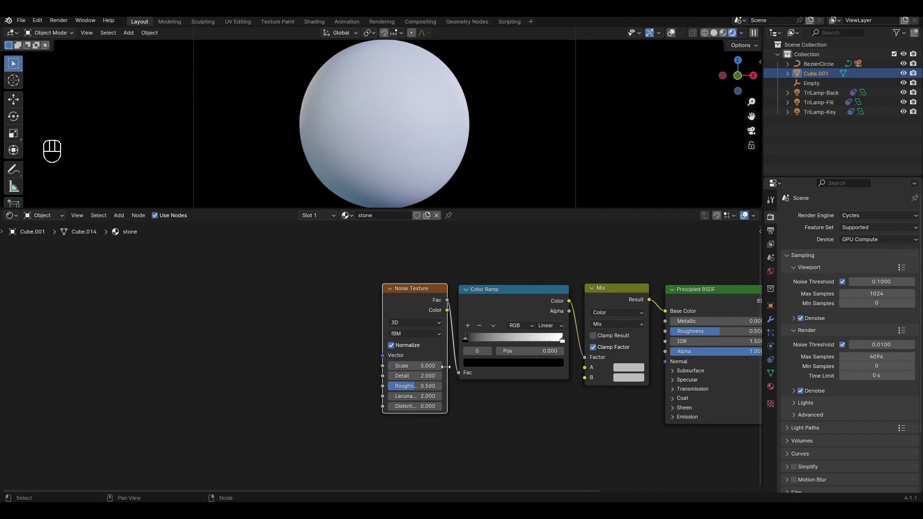
# Step: Add a Mapping node feeding the Noise Texture vector
pyautogui.moveTo(362, 354); pyautogui.dragTo(425, 349, button='middle')
pyautogui.hotkey('shift', 'a')
pyautogui.write('mapp')
pyautogui.press('Return')
pyautogui.click(373, 283)
pyautogui.moveTo(445, 351); pyautogui.dragTo(446, 352)
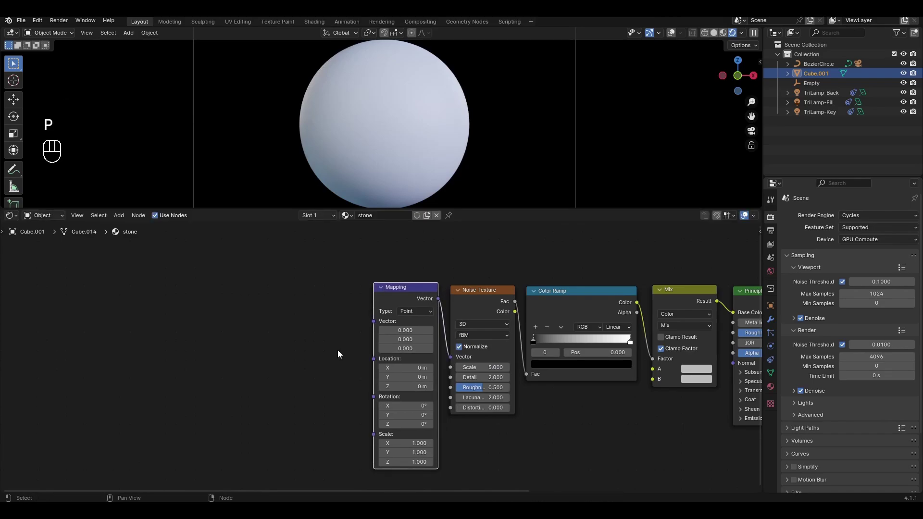
# Step: Add a Texture Coordinate node with Generated output into the Mapping Vector
pyautogui.moveTo(337, 350); pyautogui.dragTo(416, 345, button='middle')
pyautogui.hotkey('shift', 'a')
pyautogui.write('te')
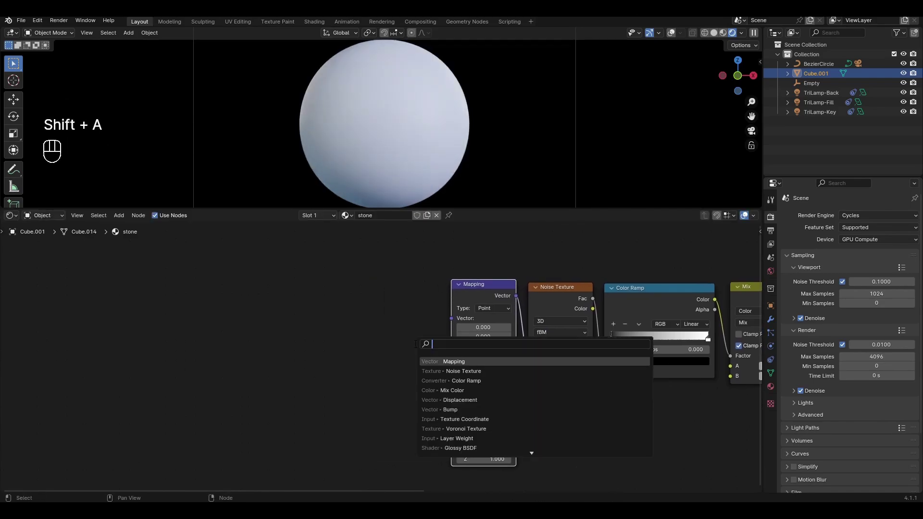
pyautogui.write('xture')
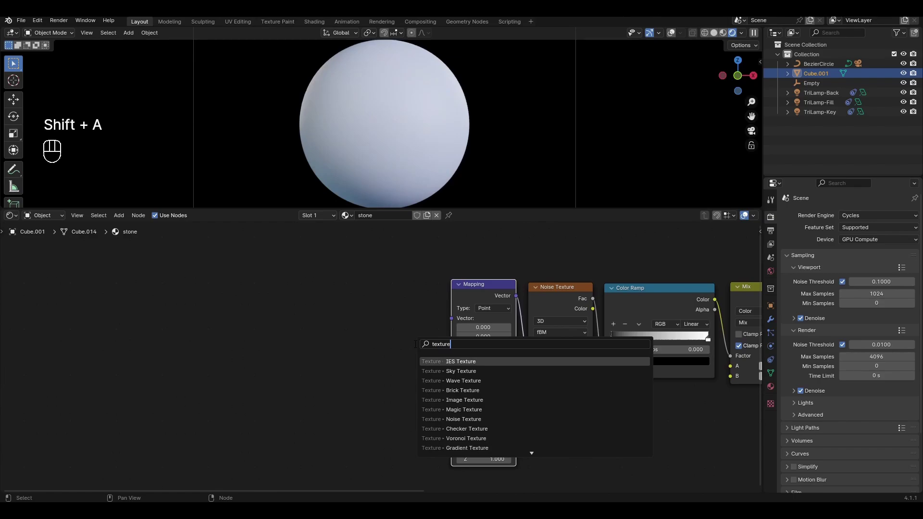
pyautogui.write(' c')
pyautogui.press('Return')
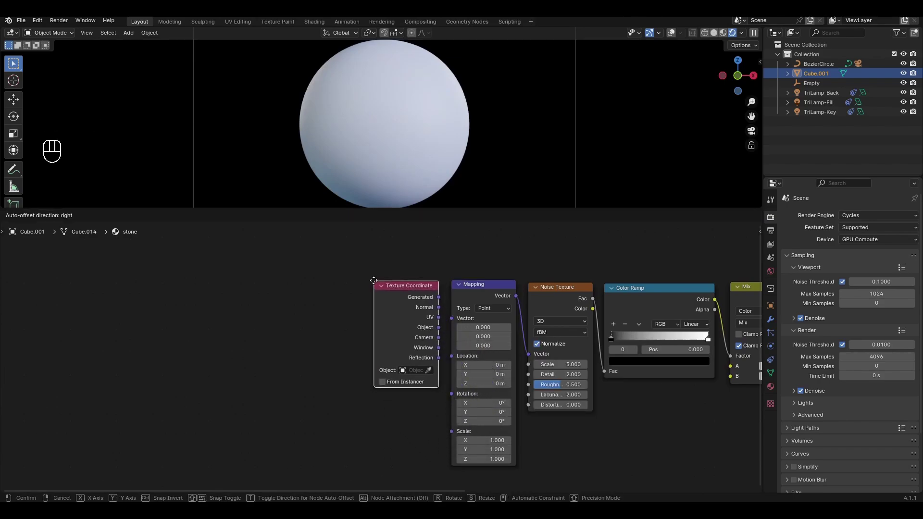
pyautogui.click(418, 295)
pyautogui.moveTo(438, 297); pyautogui.dragTo(451, 319)
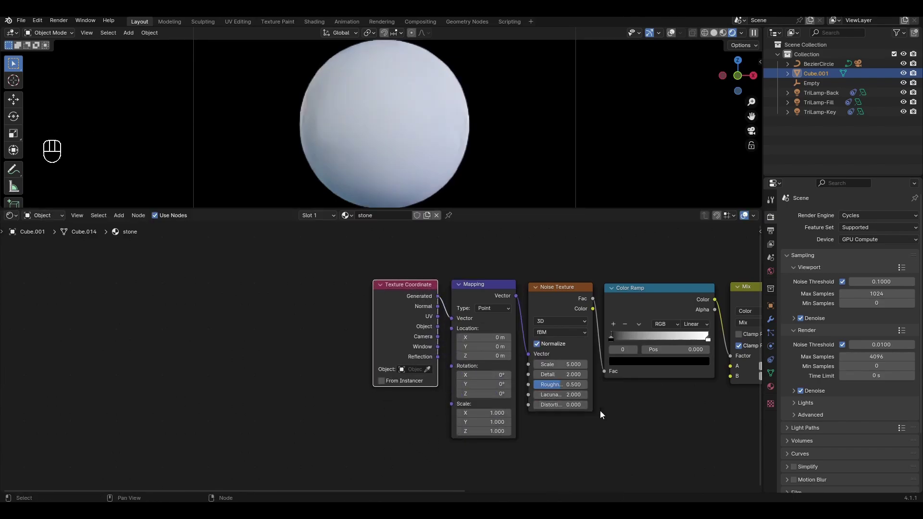
pyautogui.moveTo(600, 414); pyautogui.dragTo(246, 417, button='middle')
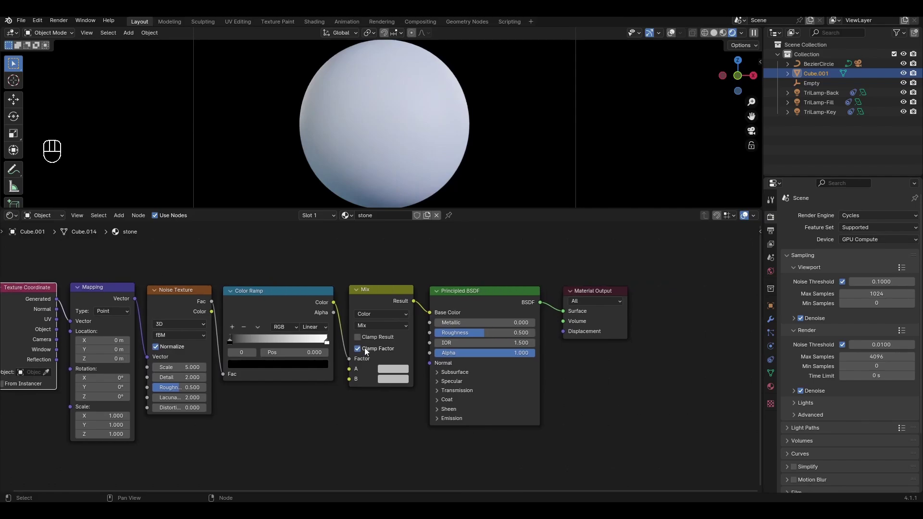
# Step: Set the Mix node to Multiply with near-black A and B colours
pyautogui.click(380, 326)
pyautogui.click(376, 352)
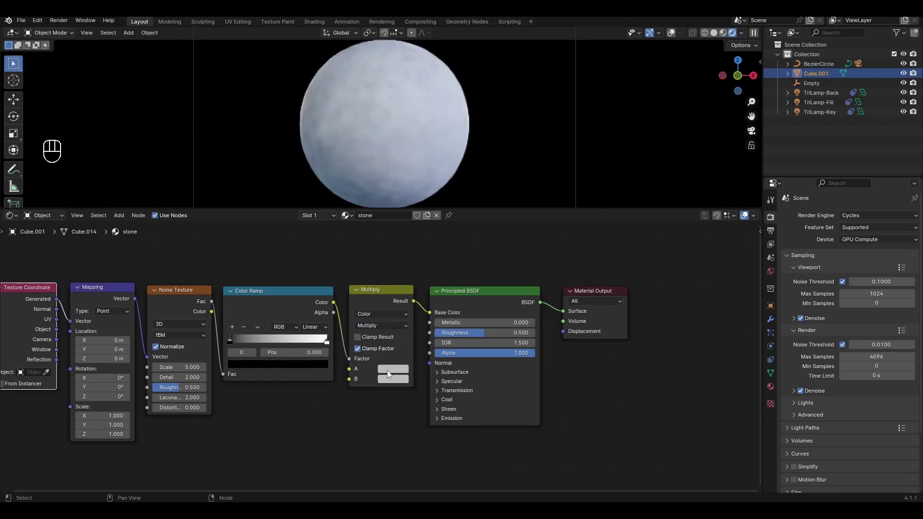
pyautogui.click(392, 369)
pyautogui.click(473, 291)
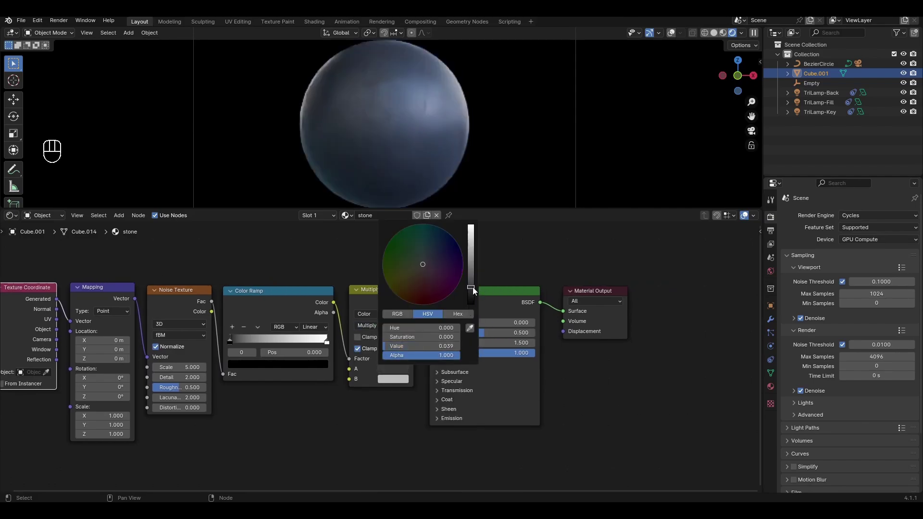
pyautogui.click(397, 381)
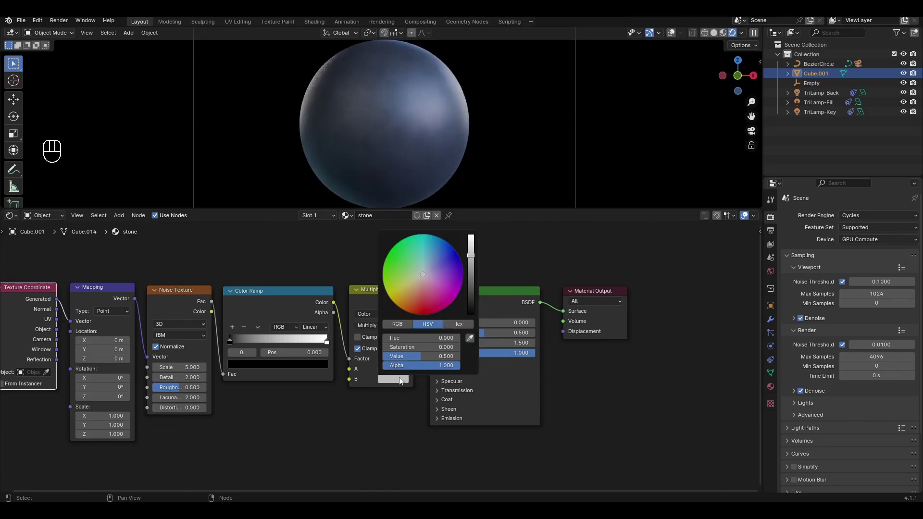
pyautogui.click(470, 310)
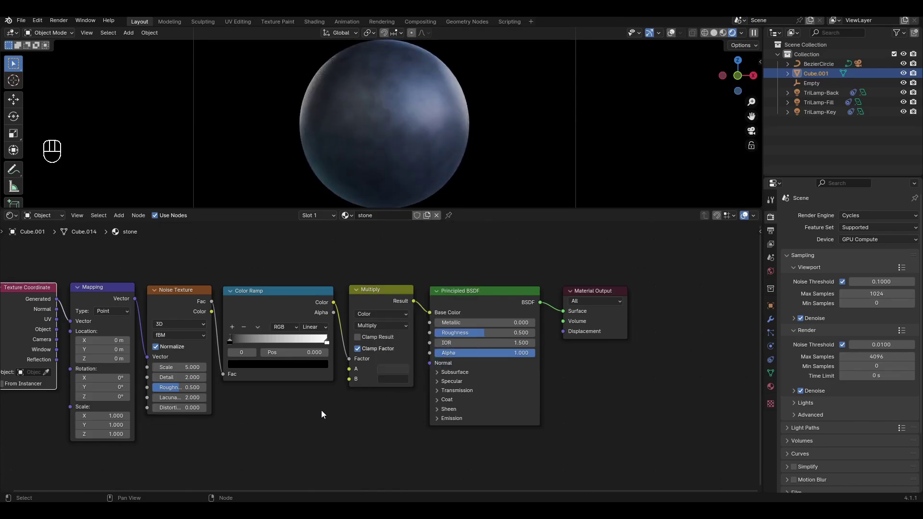
# Step: Move the Color Ramp stop to position 0.26
pyautogui.moveTo(307, 410); pyautogui.dragTo(407, 410, button='middle')
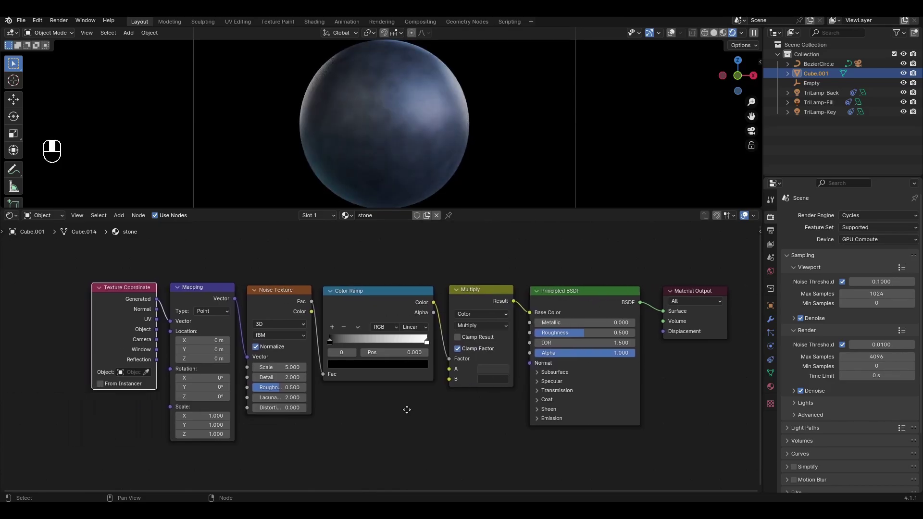
pyautogui.click(421, 354)
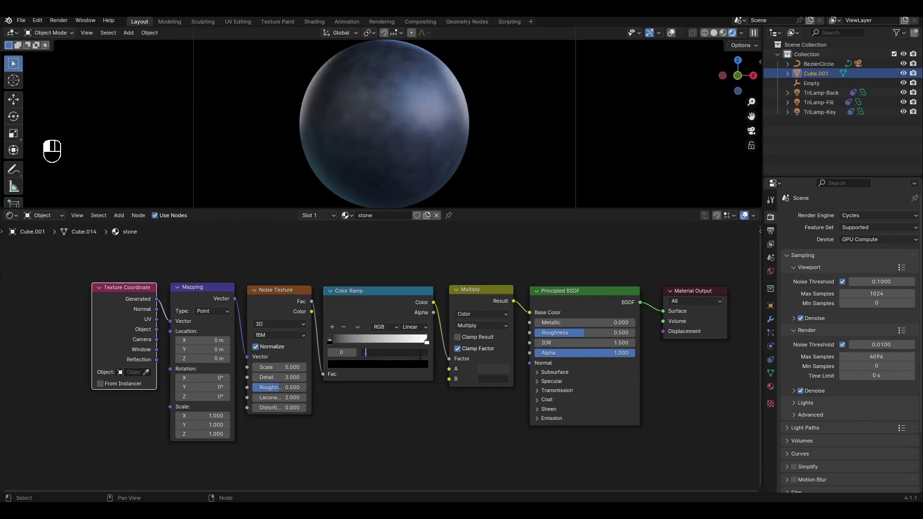
pyautogui.write('.26')
pyautogui.press('Return')
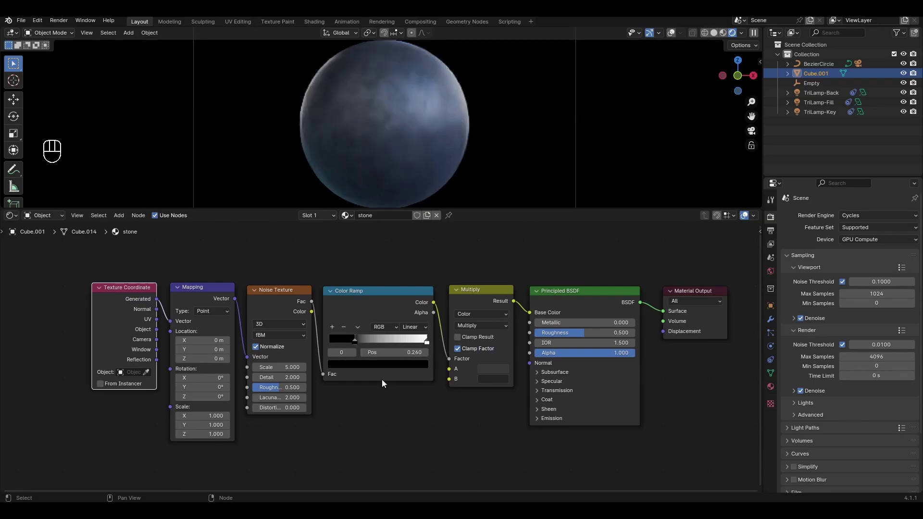
pyautogui.moveTo(333, 399); pyautogui.dragTo(446, 400, button='middle')
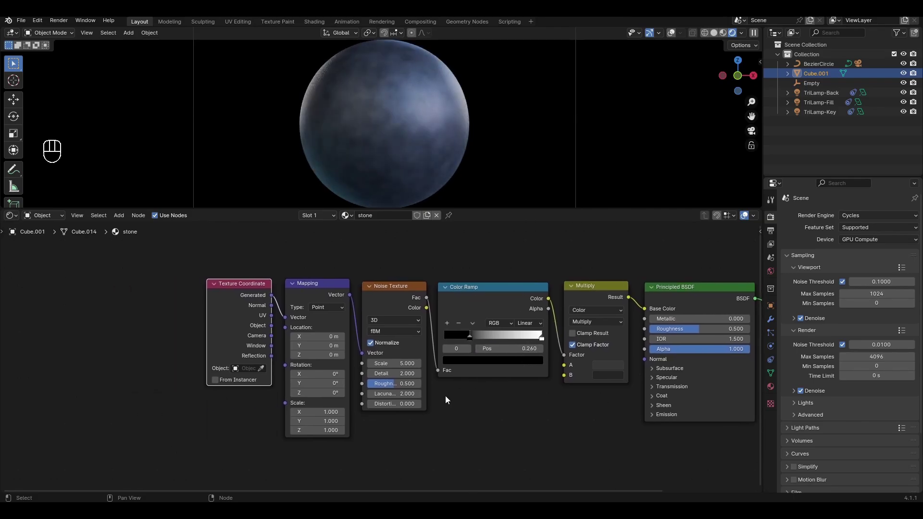
# Step: Give the Noise Texture Scale 7, Detail 5, Roughness 1 and Distortion 0.2
pyautogui.click(402, 364)
pyautogui.write('7')
pyautogui.press('Tab')
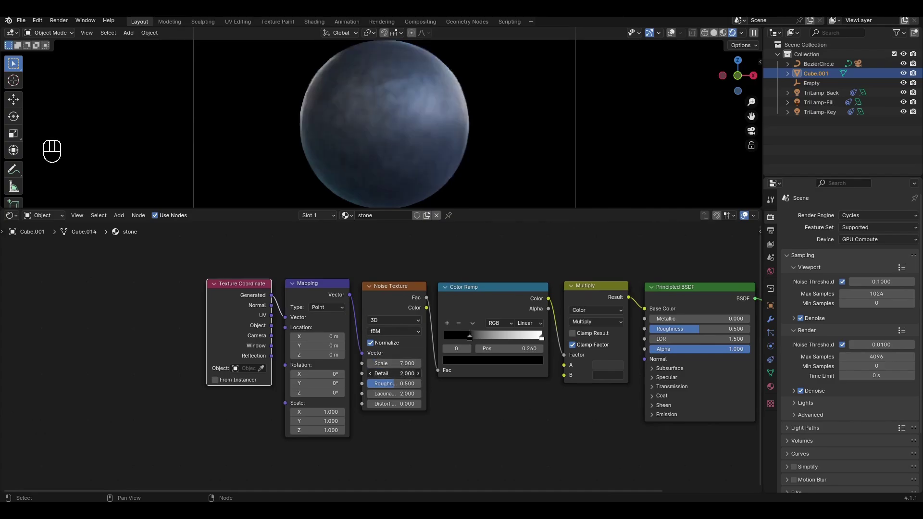
pyautogui.write('5')
pyautogui.press('Tab')
pyautogui.write('1')
pyautogui.press('Return')
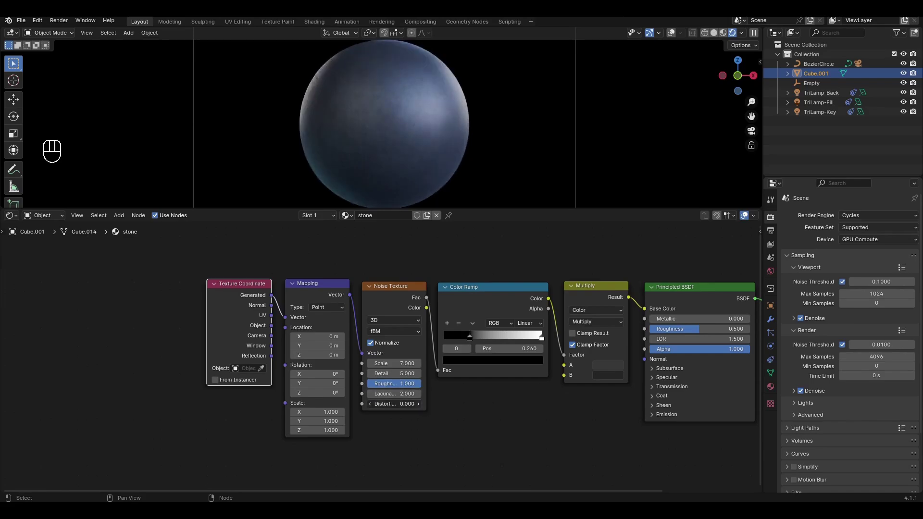
pyautogui.click(418, 404)
pyautogui.moveTo(552, 417); pyautogui.dragTo(422, 376, button='middle')
# Step: Add a second Color Ramp between the noise Fac and Principled Roughness
pyautogui.hotkey('shift', 'a')
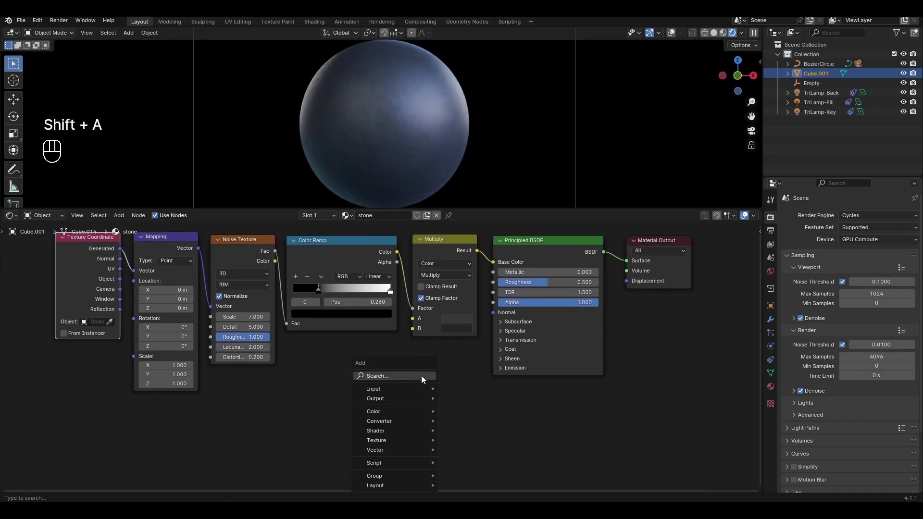
pyautogui.write('co')
pyautogui.press('Down')
pyautogui.press('Return')
pyautogui.click(340, 345)
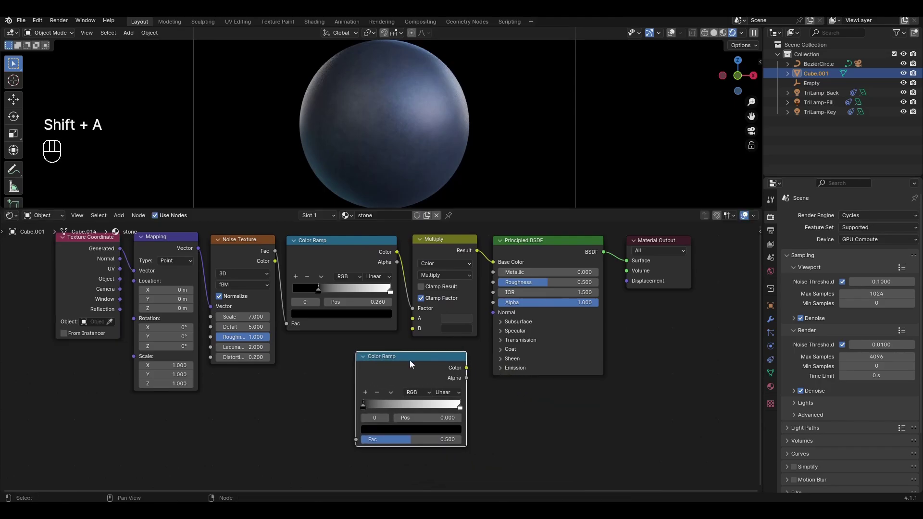
pyautogui.moveTo(467, 368); pyautogui.dragTo(493, 283)
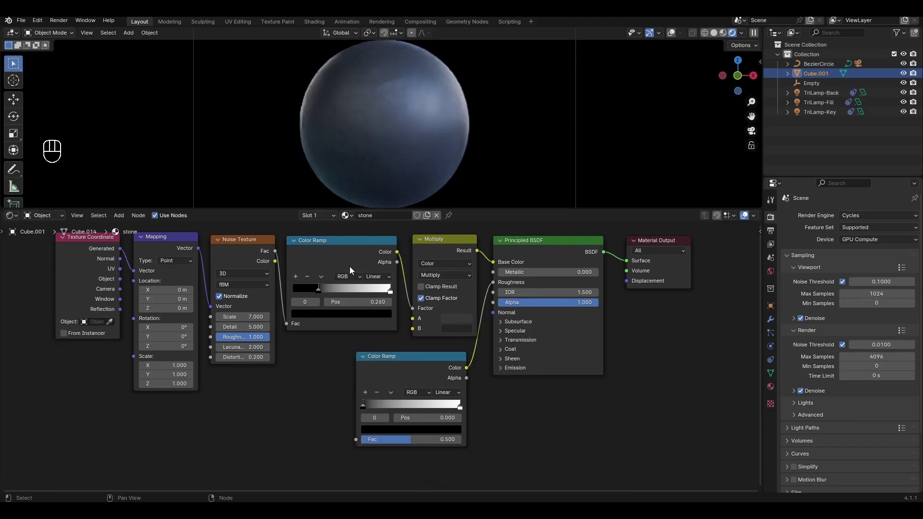
pyautogui.moveTo(274, 255); pyautogui.dragTo(296, 333)
pyautogui.moveTo(347, 444); pyautogui.dragTo(351, 441)
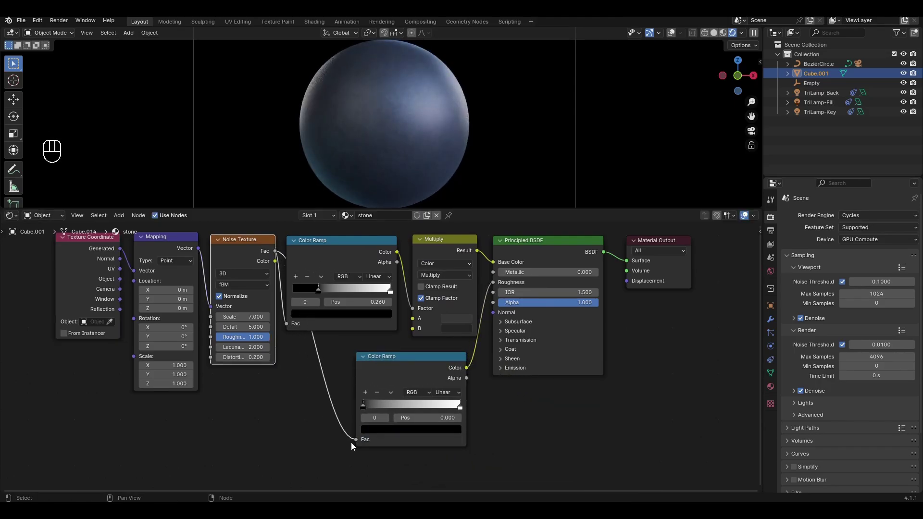
# Step: Set the lower ramp's white stop position to 0.75
pyautogui.click(461, 409)
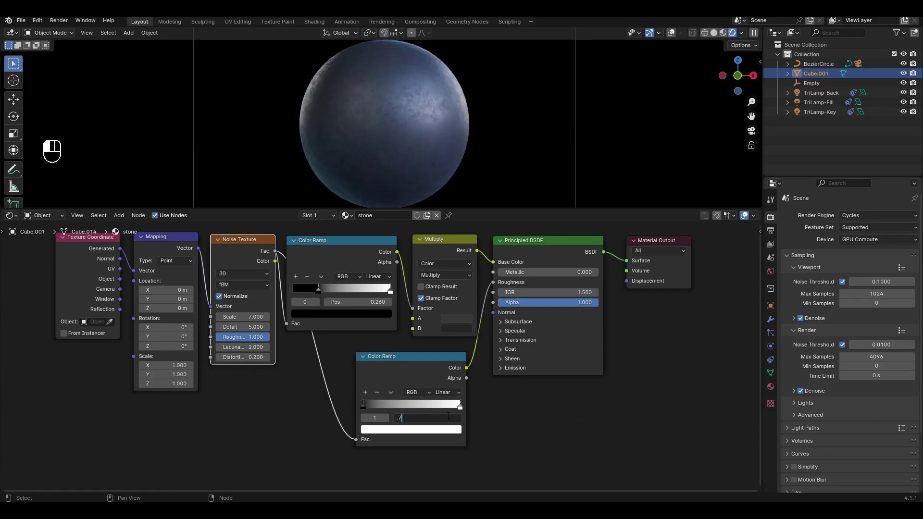
pyautogui.click(448, 416)
pyautogui.write('.75')
pyautogui.press('Return')
pyautogui.moveTo(478, 432); pyautogui.dragTo(380, 423, button='middle')
# Step: Add a Bump node fed by the upper ramp's Color, driving the shader Normal
pyautogui.hotkey('shift', 'a')
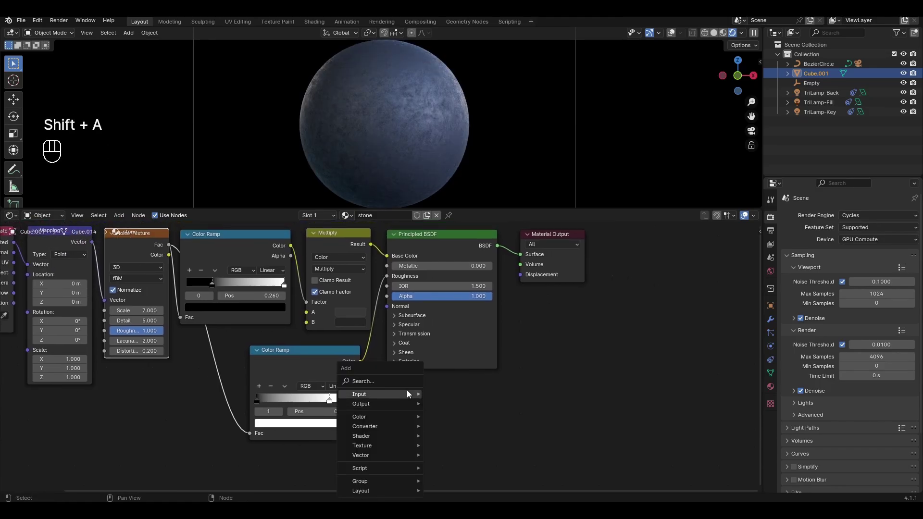
pyautogui.click(407, 384)
pyautogui.write('bump')
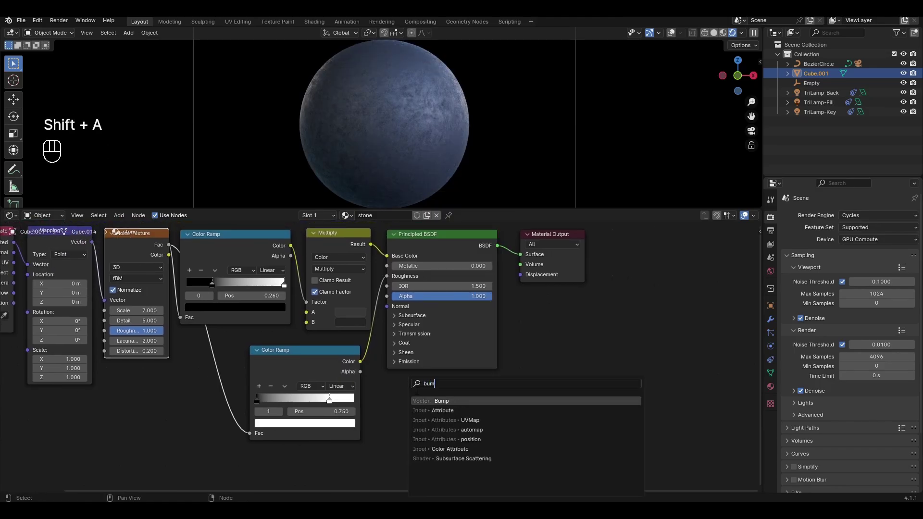
pyautogui.press('Return')
pyautogui.click(377, 380)
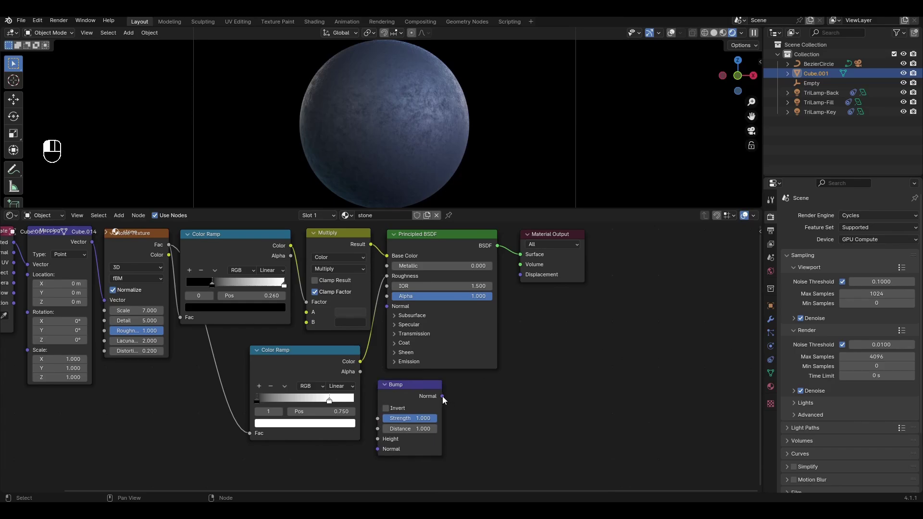
pyautogui.moveTo(443, 396); pyautogui.dragTo(387, 307)
pyautogui.moveTo(290, 246); pyautogui.dragTo(340, 306)
pyautogui.moveTo(378, 441); pyautogui.dragTo(377, 439)
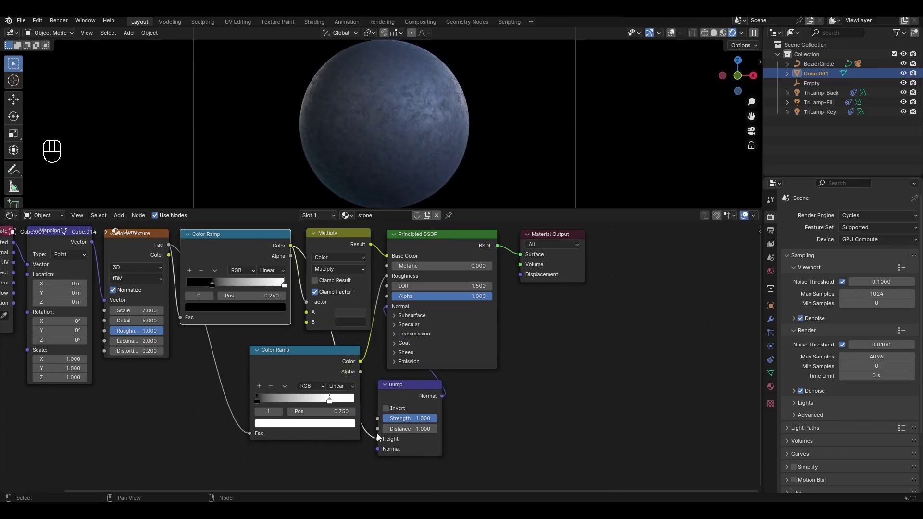
# Step: Invert the Bump and lower its Strength to 0.2
pyautogui.click(386, 409)
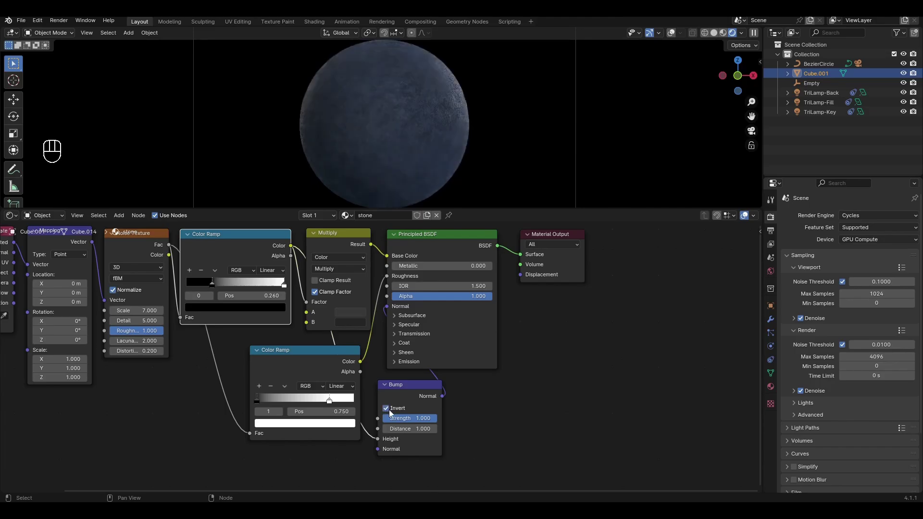
pyautogui.moveTo(424, 418); pyautogui.dragTo(392, 418)
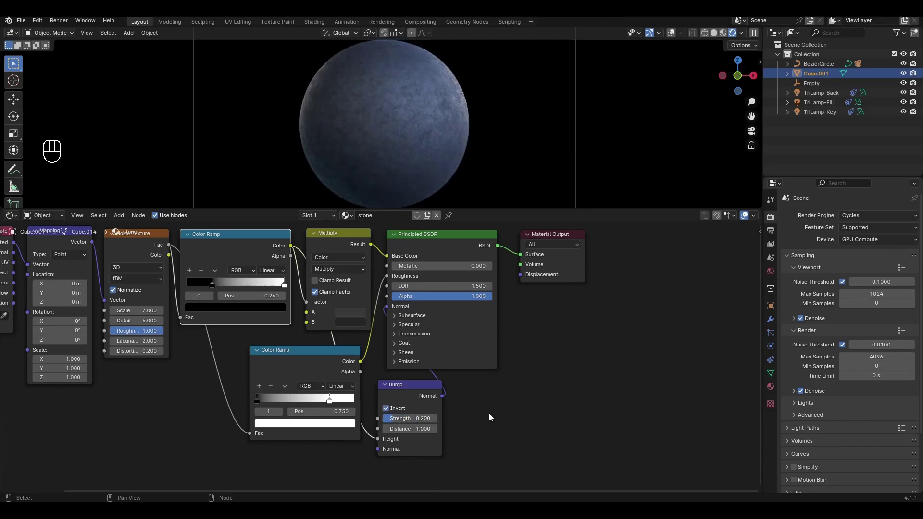
pyautogui.moveTo(550, 364); pyautogui.dragTo(403, 351, button='middle')
pyautogui.scroll(-1, 403, 350)
pyautogui.click(402, 287)
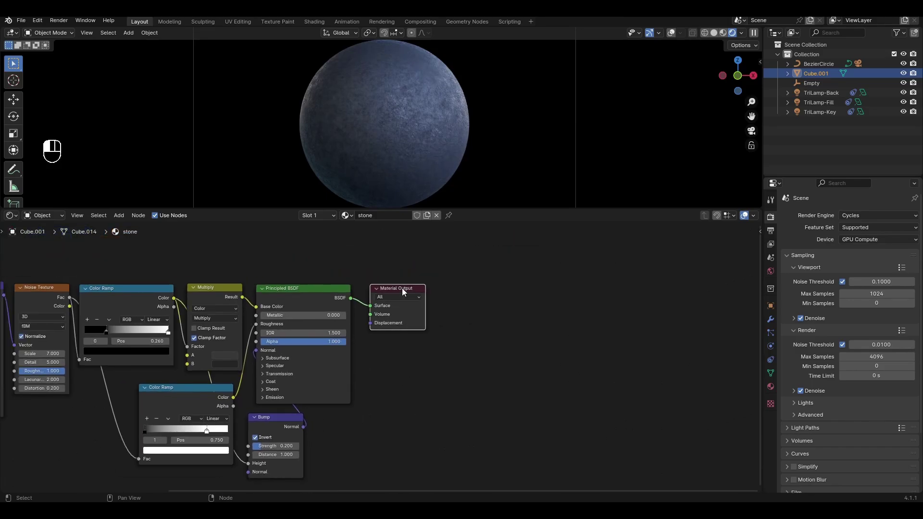
# Step: Move Material Output right and connect a new Displacement node to its Displacement input
pyautogui.press('g')
pyautogui.click(717, 289)
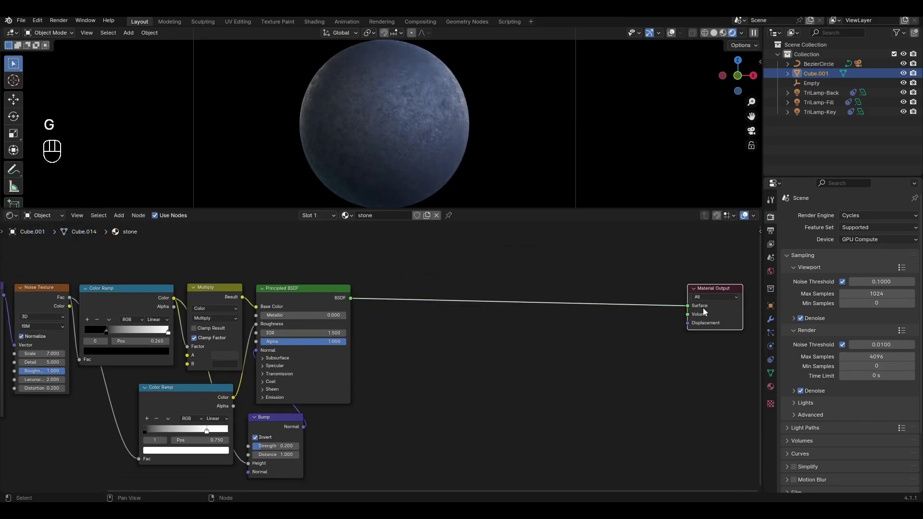
pyautogui.moveTo(718, 289); pyautogui.dragTo(426, 337, button='middle')
pyautogui.scroll(1, 426, 337)
pyautogui.hotkey('shift', 'a')
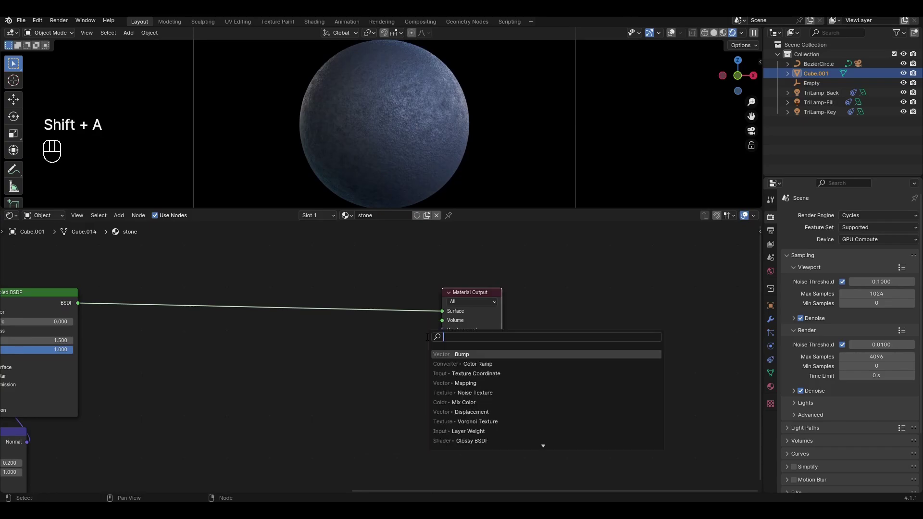
pyautogui.write('d')
pyautogui.click(439, 354)
pyautogui.click(368, 335)
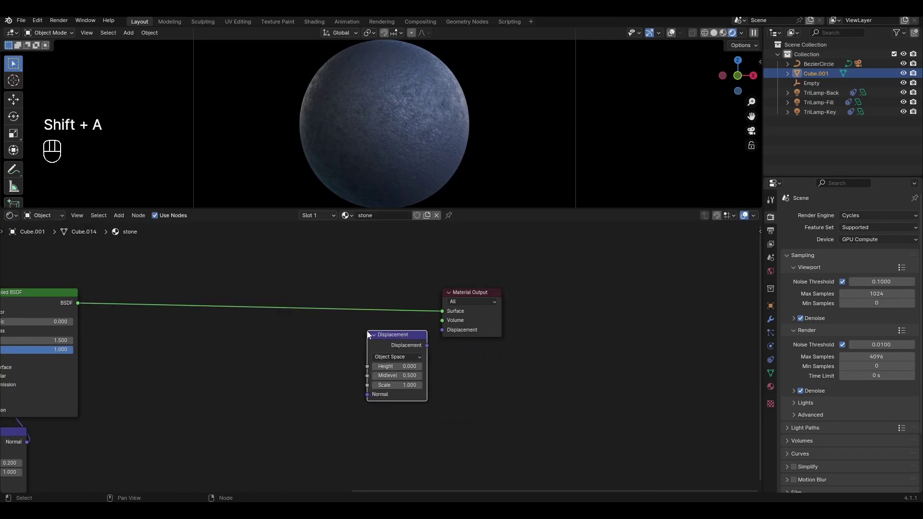
pyautogui.moveTo(427, 345); pyautogui.dragTo(441, 330)
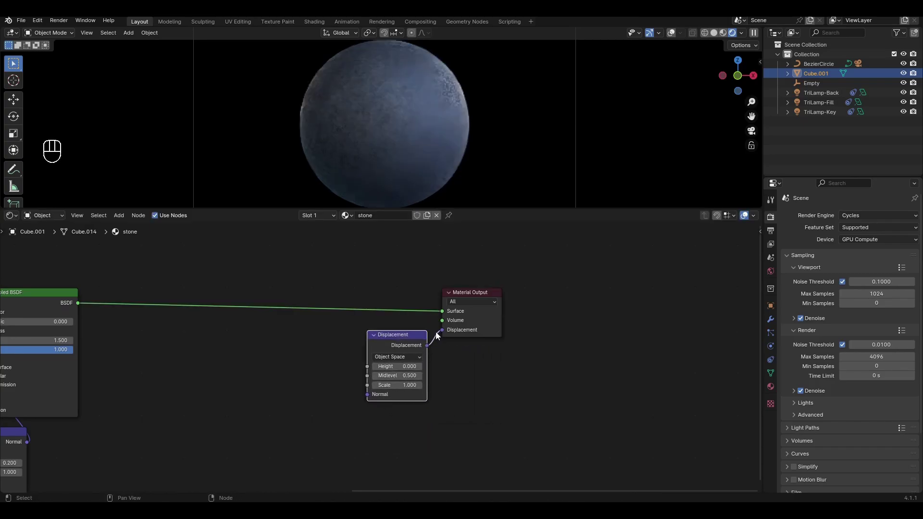
# Step: Set the material's displacement method to Displacement and Bump
pyautogui.press('n')
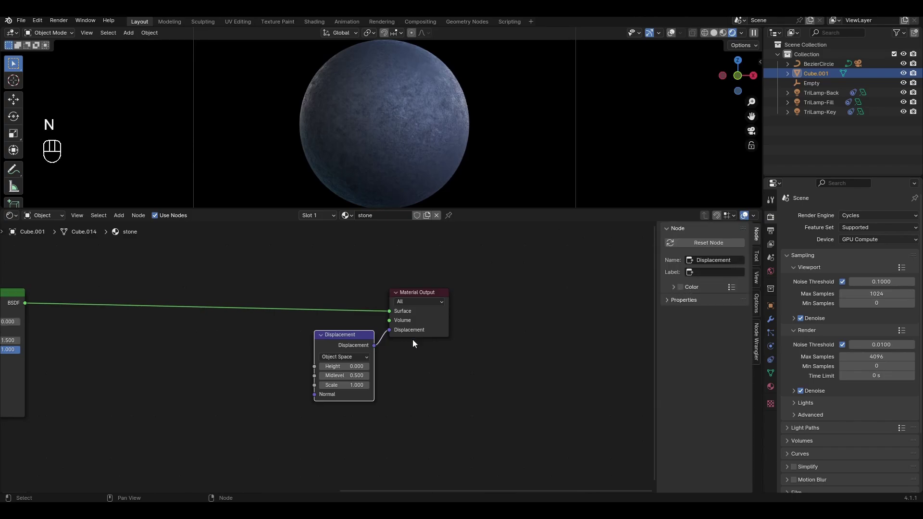
pyautogui.click(757, 301)
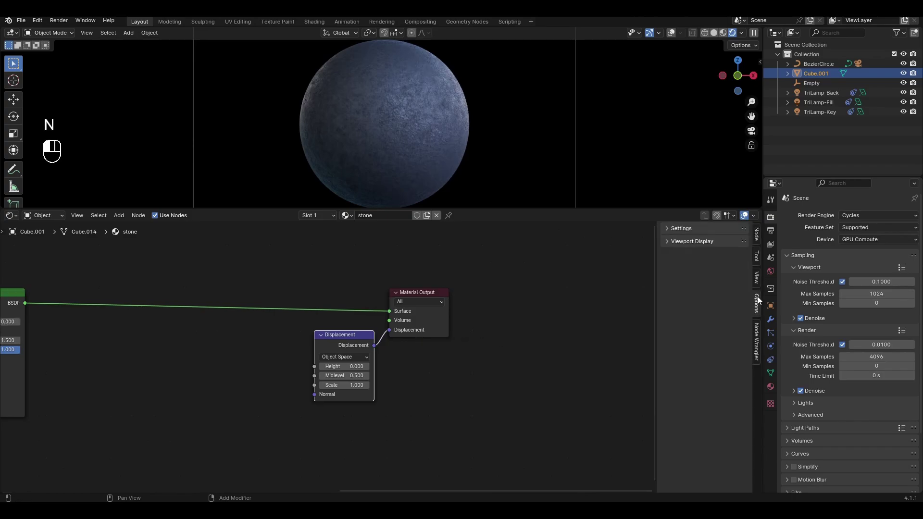
pyautogui.click(689, 229)
pyautogui.click(706, 272)
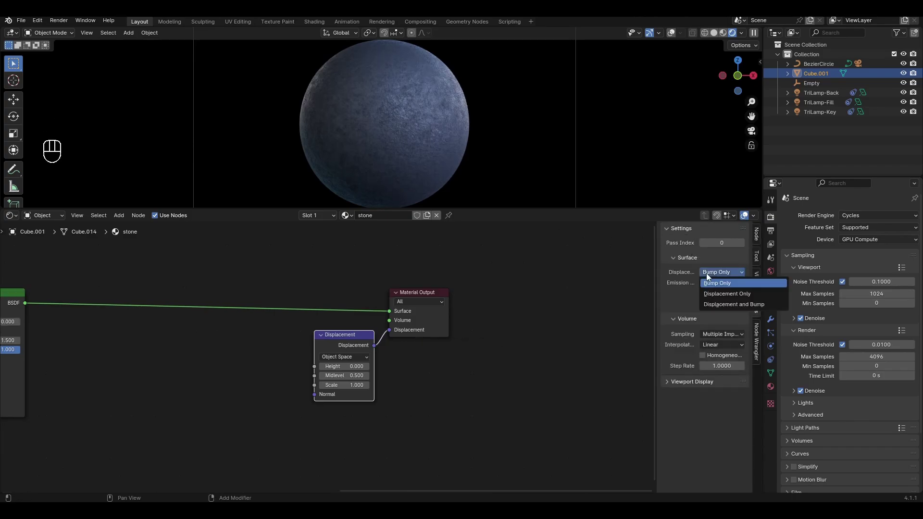
pyautogui.click(711, 303)
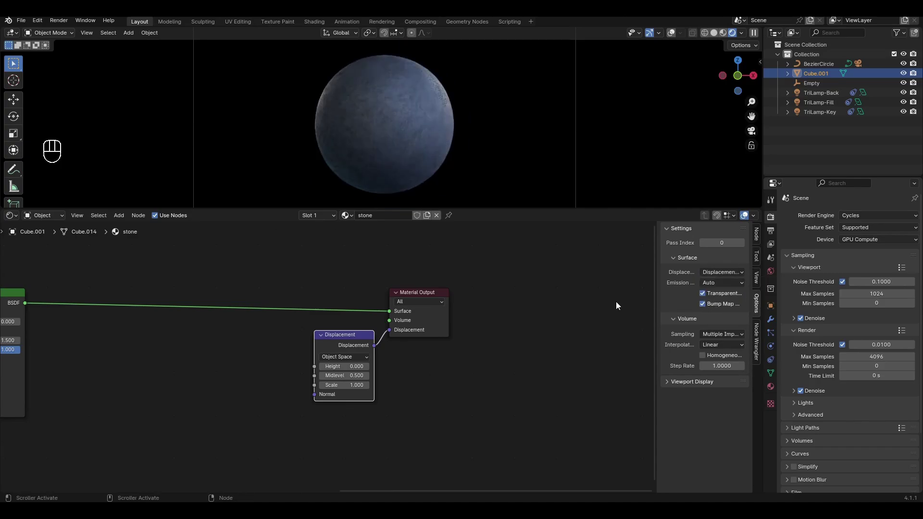
pyautogui.press('n')
# Step: Switch the Cycles Feature Set to Experimental
pyautogui.click(852, 228)
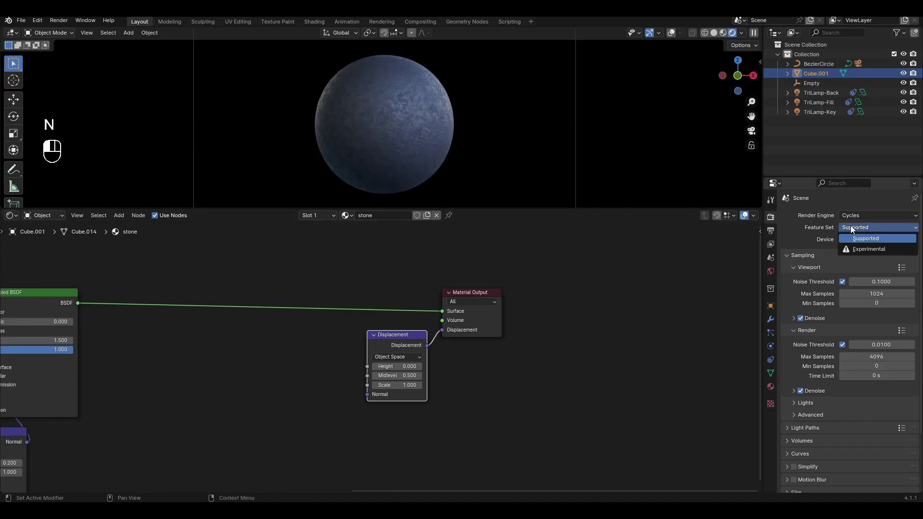
pyautogui.click(856, 249)
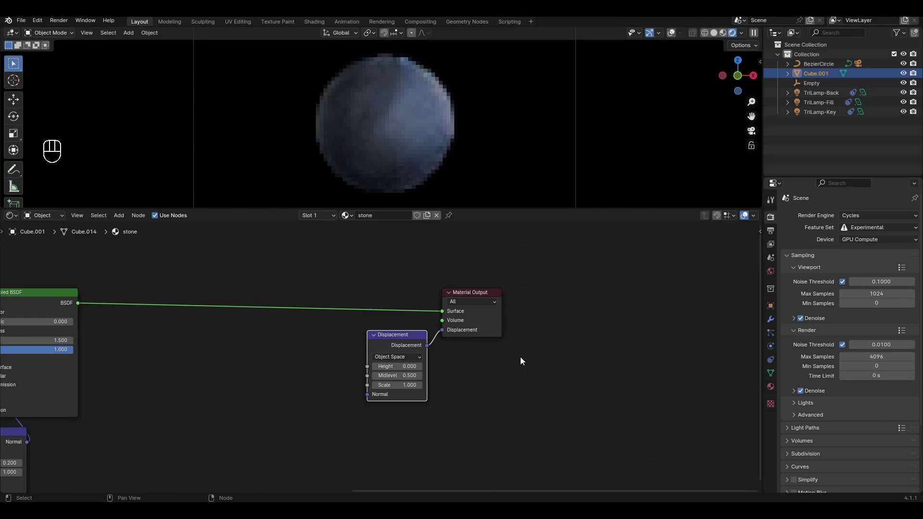
pyautogui.moveTo(444, 396); pyautogui.dragTo(531, 363, button='middle')
# Step: Add a Color Ramp whose Color drives the Displacement Height
pyautogui.hotkey('shift', 'a')
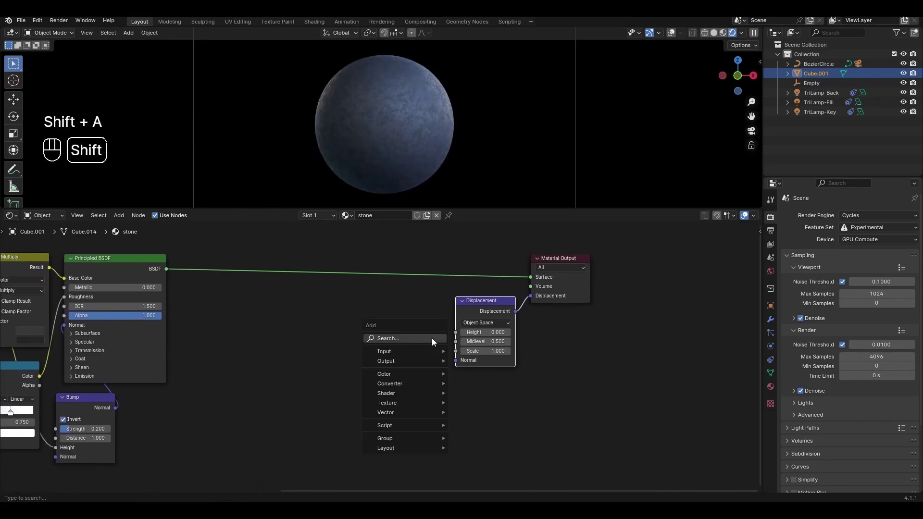
pyautogui.write('c')
pyautogui.press('Return')
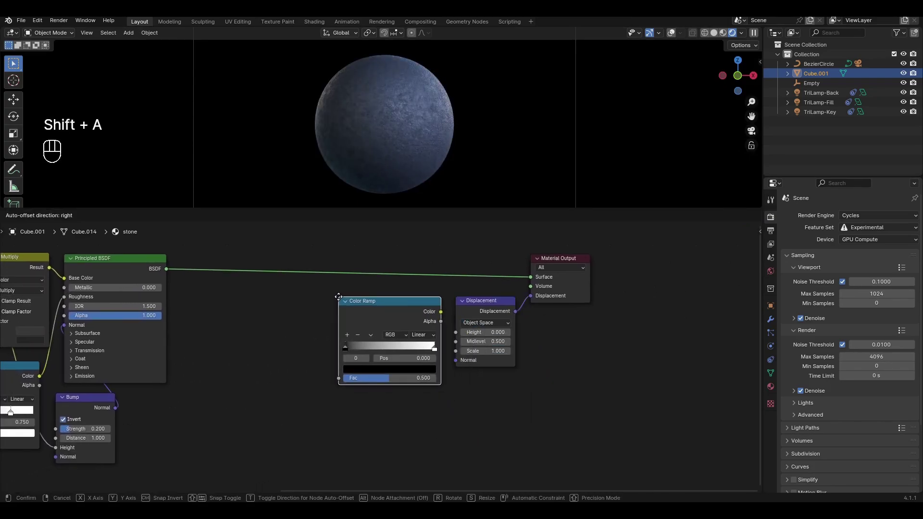
pyautogui.click(435, 316)
pyautogui.moveTo(441, 312); pyautogui.dragTo(456, 332)
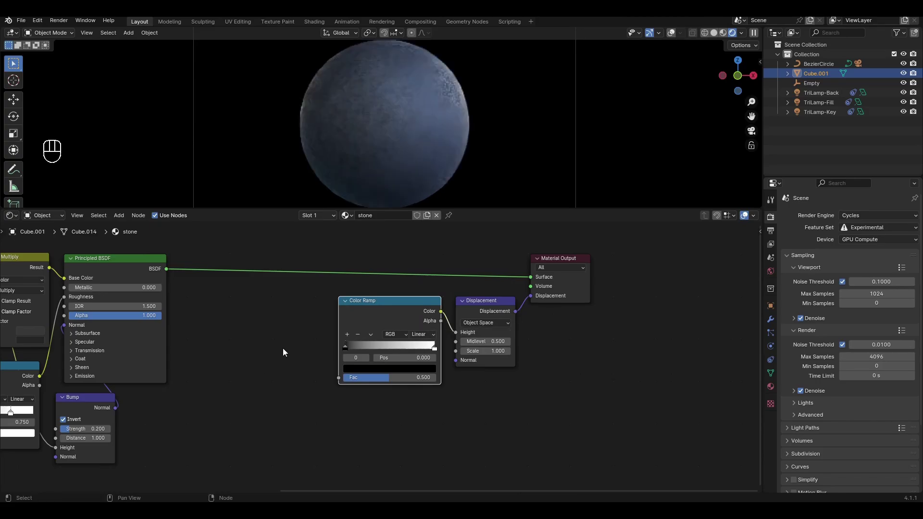
pyautogui.moveTo(283, 347); pyautogui.dragTo(375, 354, button='middle')
# Step: Add a Voronoi Texture with its Distance feeding the Color Ramp Fac
pyautogui.hotkey('shift', 'a')
pyautogui.write('vo')
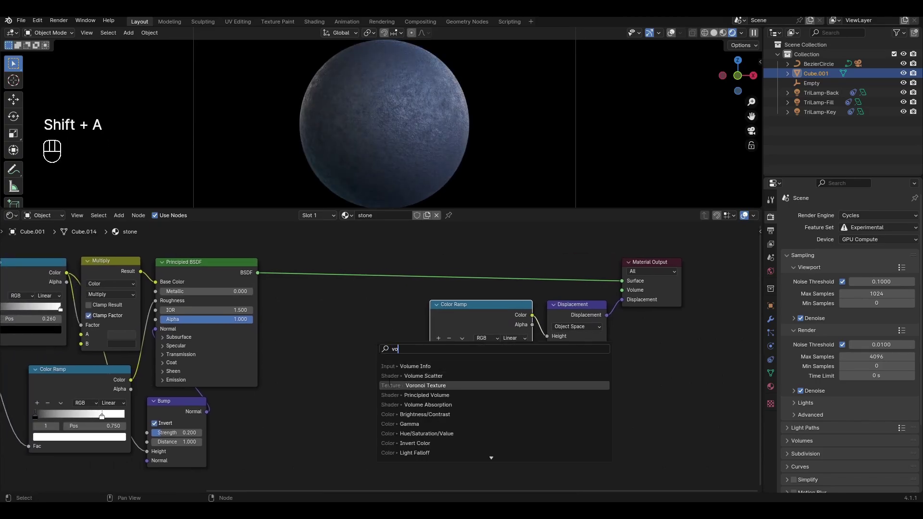
pyautogui.click(399, 386)
pyautogui.click(362, 305)
pyautogui.moveTo(420, 318); pyautogui.dragTo(429, 381)
pyautogui.moveTo(320, 362); pyautogui.dragTo(387, 369, button='middle')
# Step: Add a Noise Texture with its Color feeding the Voronoi Vector
pyautogui.hotkey('shift', 'a')
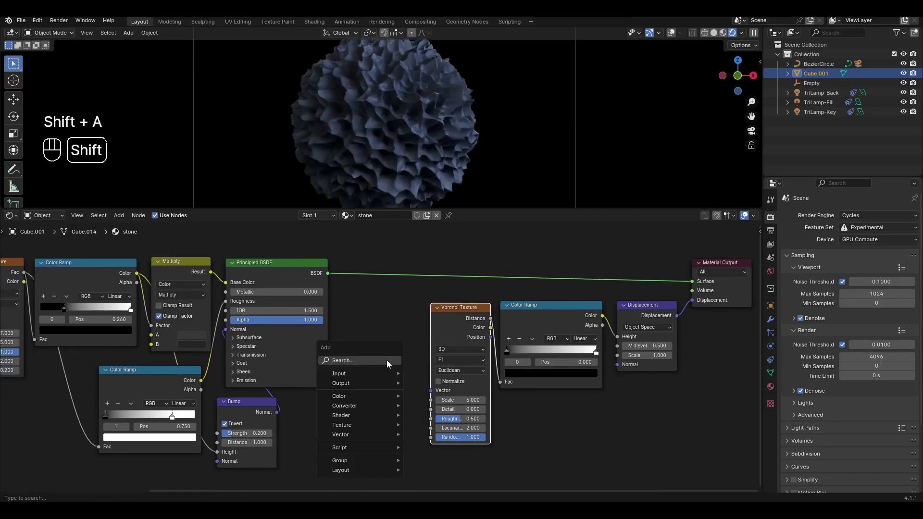
pyautogui.write('noi')
pyautogui.press('Return')
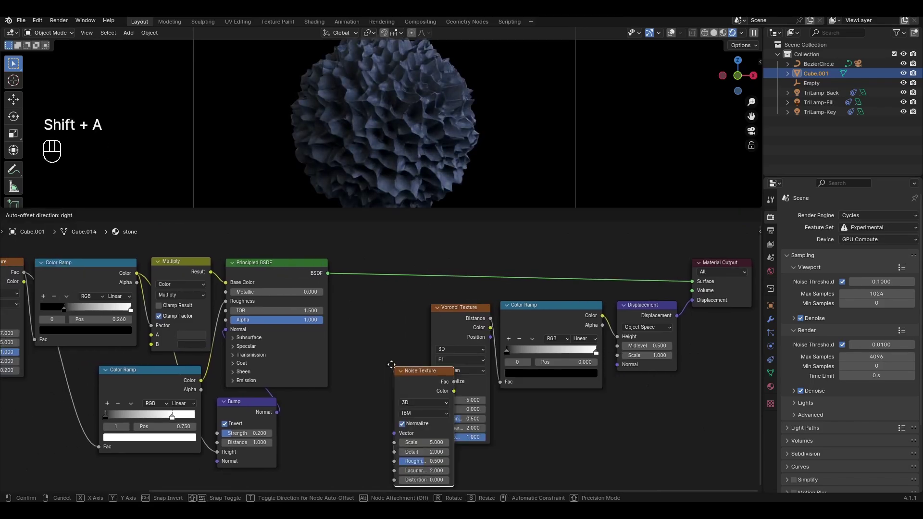
pyautogui.click(358, 308)
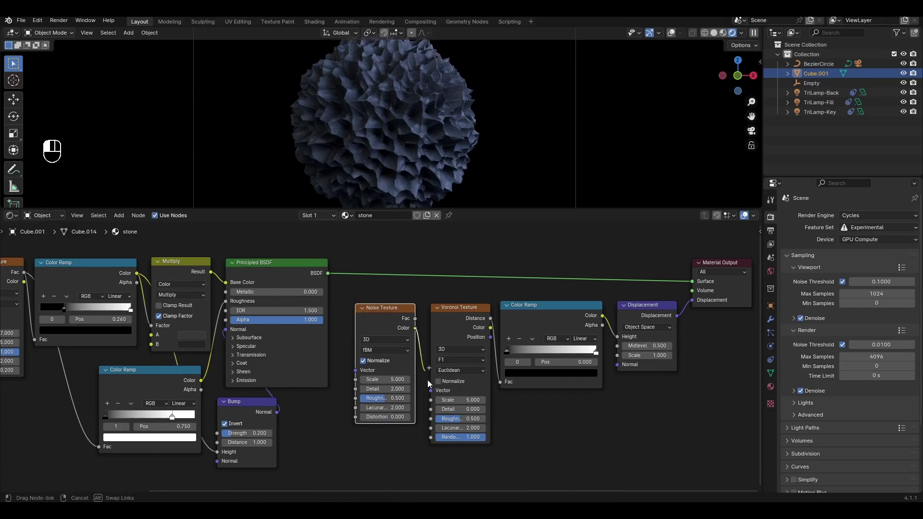
pyautogui.moveTo(428, 380); pyautogui.dragTo(429, 386)
pyautogui.scroll(-1, 333, 351)
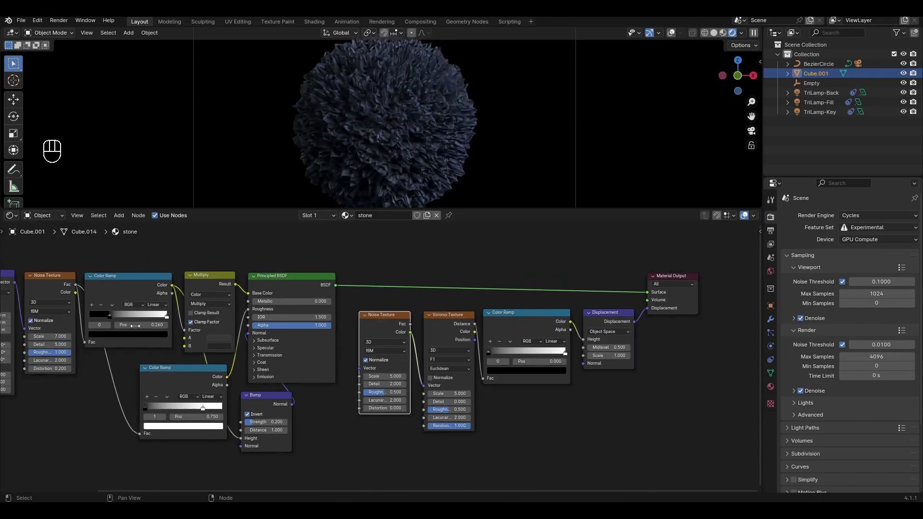
# Step: Connect the Mapping vector to the new Noise Texture's Vector input
pyautogui.moveTo(15, 287); pyautogui.dragTo(359, 370)
pyautogui.scroll(1, 324, 399)
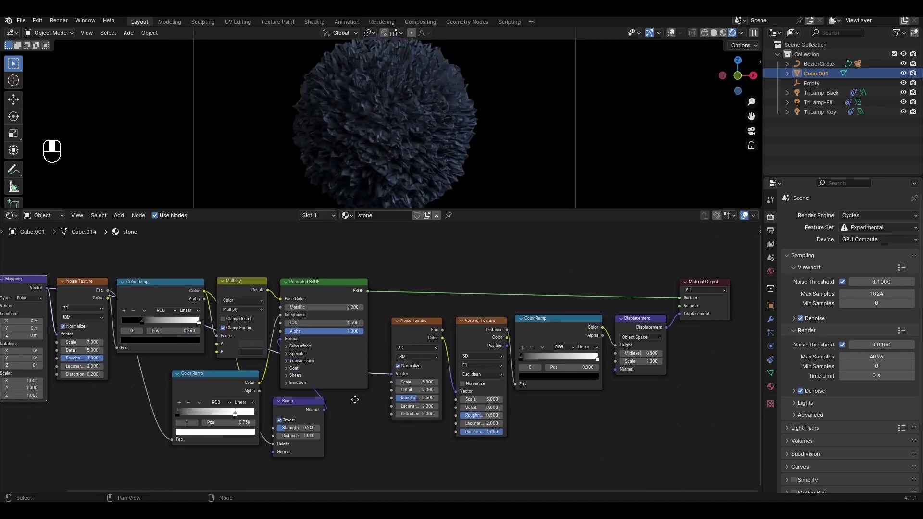
pyautogui.scroll(1, 351, 422)
pyautogui.scroll(1, 353, 423)
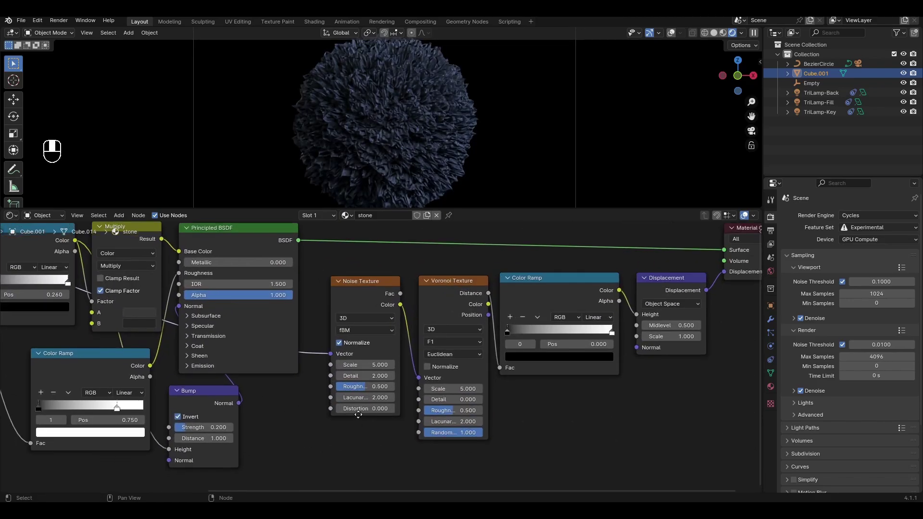
# Step: Set the displacement noise to Scale 1, Detail 6, Roughness 0.45 and Distortion 0.2
pyautogui.click(363, 358)
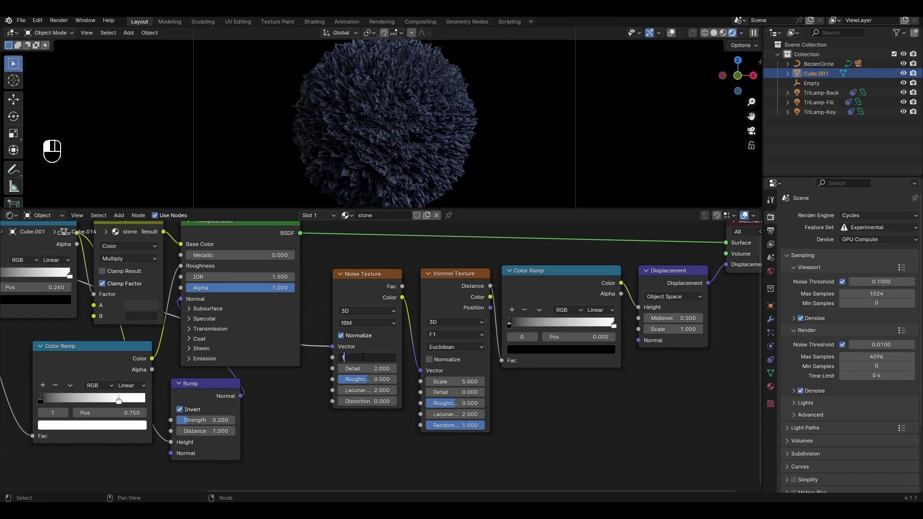
pyautogui.write('1')
pyautogui.press('Tab')
pyautogui.write('6')
pyautogui.press('Tab')
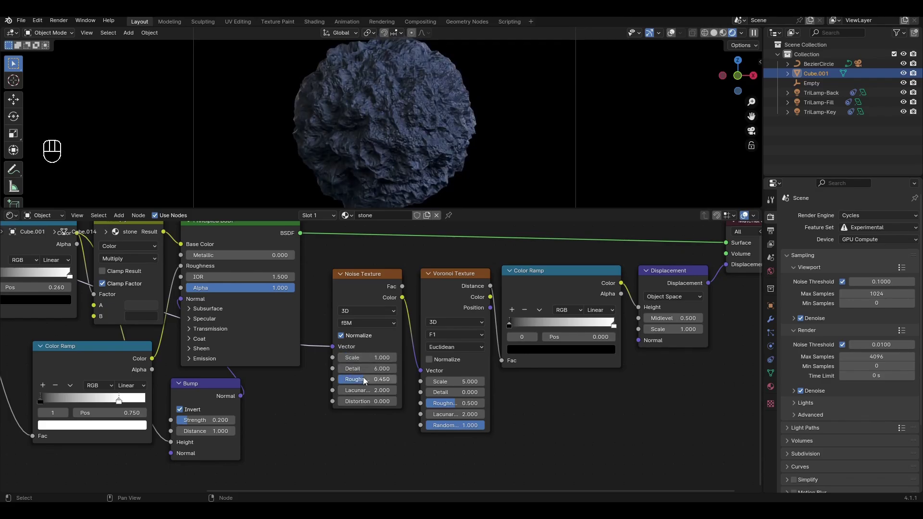
pyautogui.moveTo(396, 401); pyautogui.dragTo(413, 401)
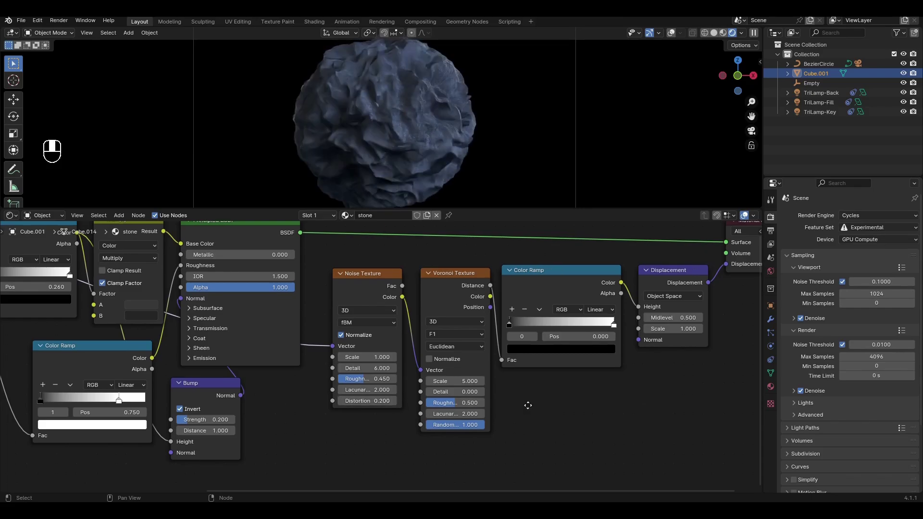
pyautogui.moveTo(525, 404); pyautogui.dragTo(458, 405, button='middle')
# Step: Enable Normalize on the Voronoi Texture with Scale 4 and Detail 1
pyautogui.click(358, 361)
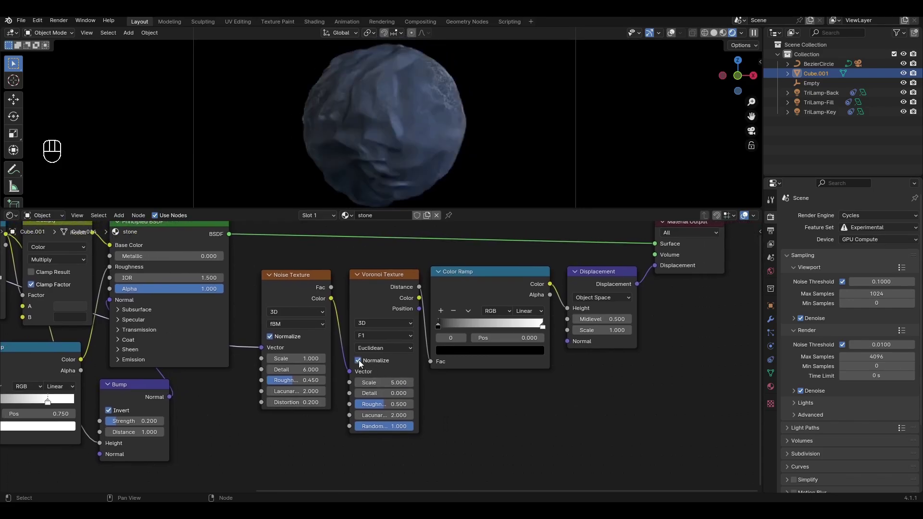
pyautogui.click(379, 382)
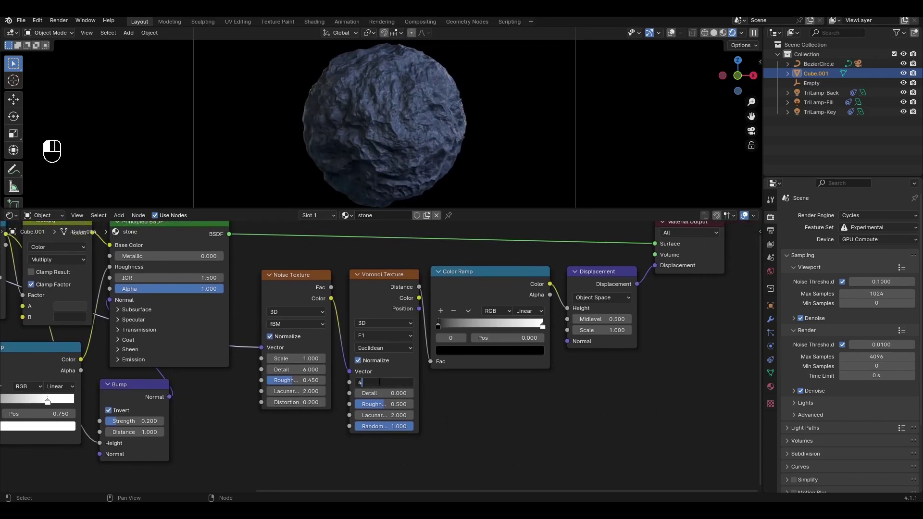
pyautogui.write('4')
pyautogui.press('Tab')
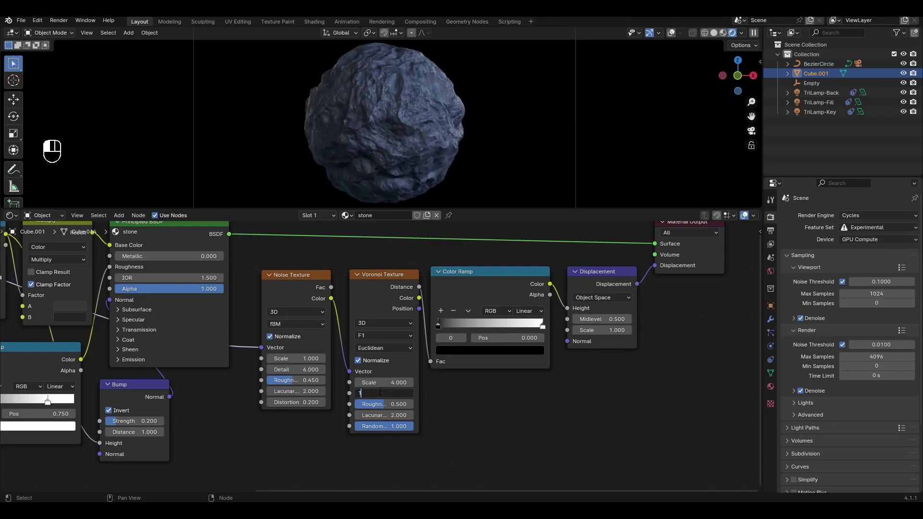
pyautogui.write('1')
pyautogui.press('Return')
# Step: Lower the Displacement Scale to 0.5
pyautogui.moveTo(538, 397); pyautogui.dragTo(310, 427, button='middle')
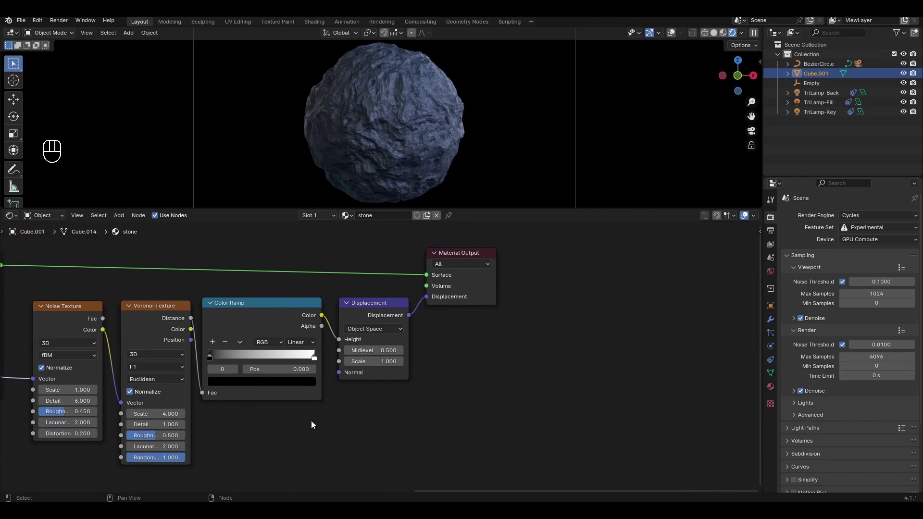
pyautogui.click(347, 361)
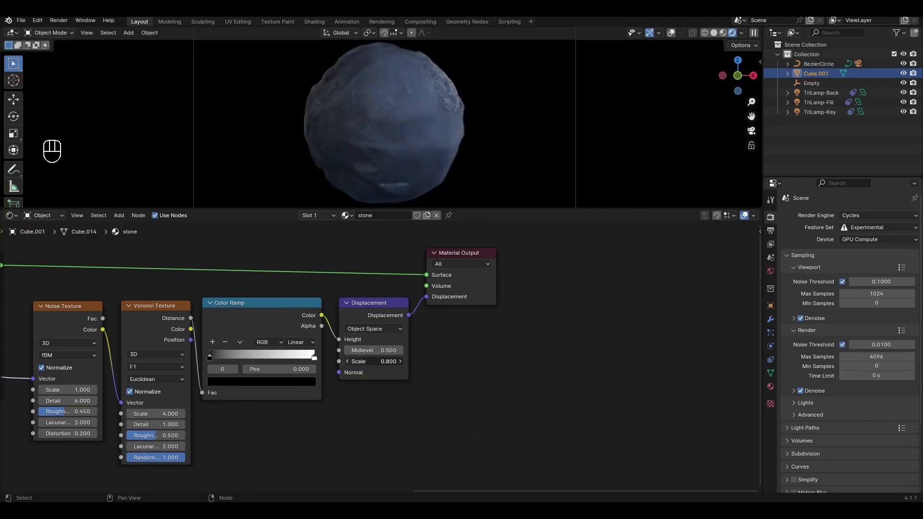
pyautogui.click(347, 362)
pyautogui.click(347, 361)
pyautogui.click(347, 361)
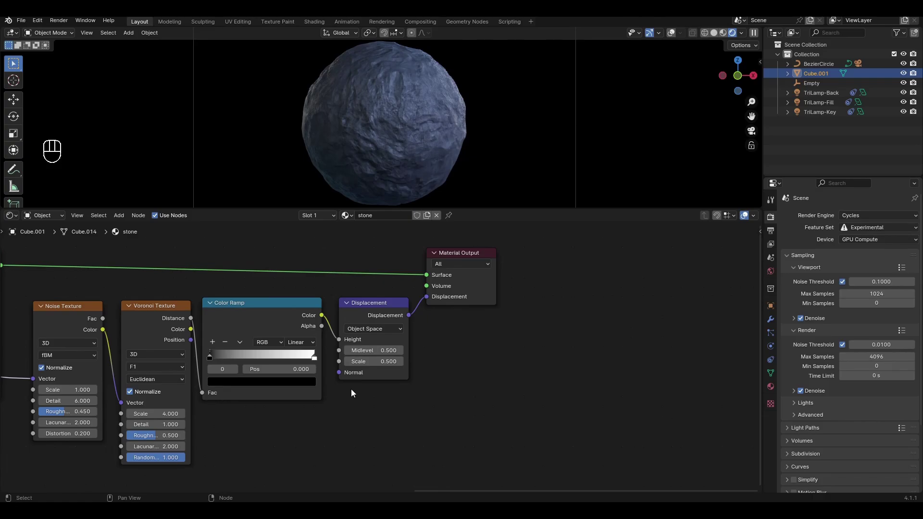
pyautogui.scroll(-3, 336, 392)
pyautogui.moveTo(316, 402); pyautogui.dragTo(487, 412, button='middle')
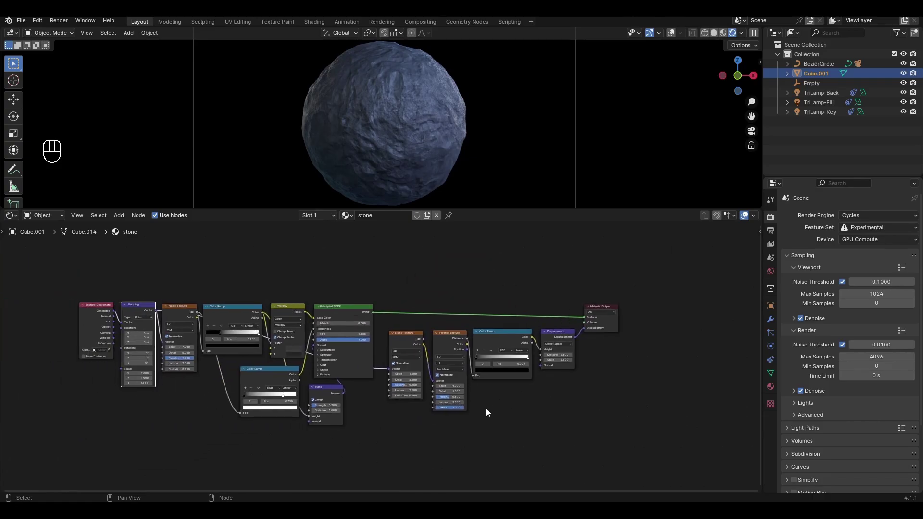